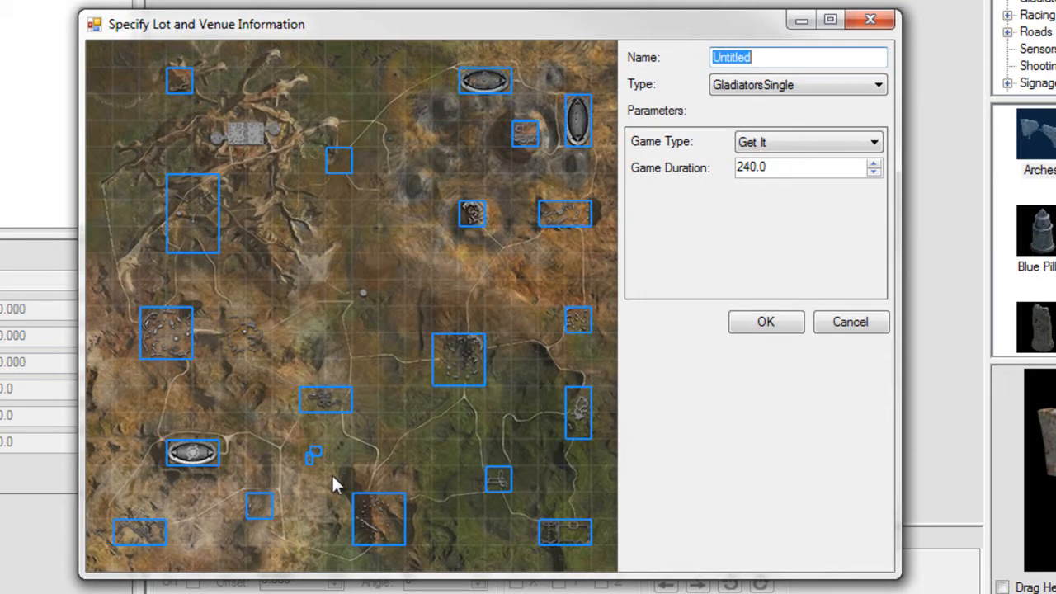
- Select the small southeastern lot on the venue map, keeping the GladiatorsSingle type and the Get It game type
left_click(498, 485)
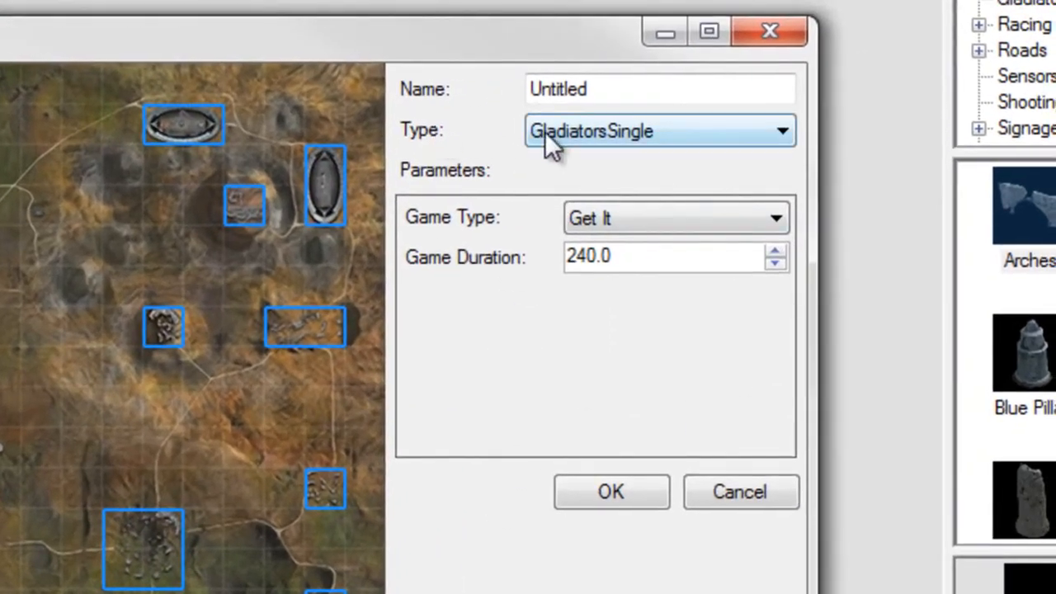
left_click(665, 132)
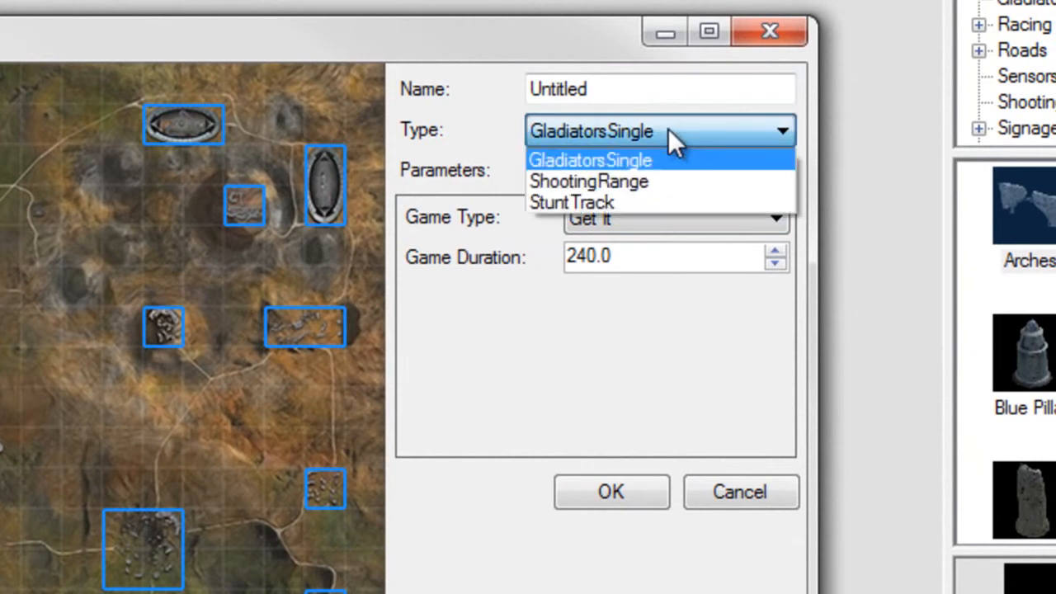
left_click(660, 132)
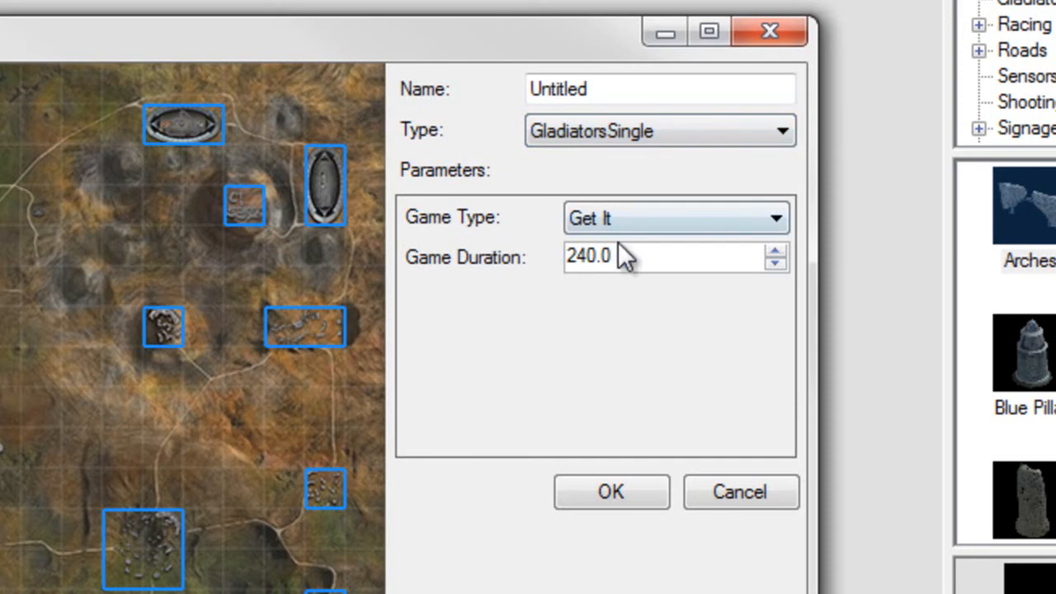
left_click(648, 218)
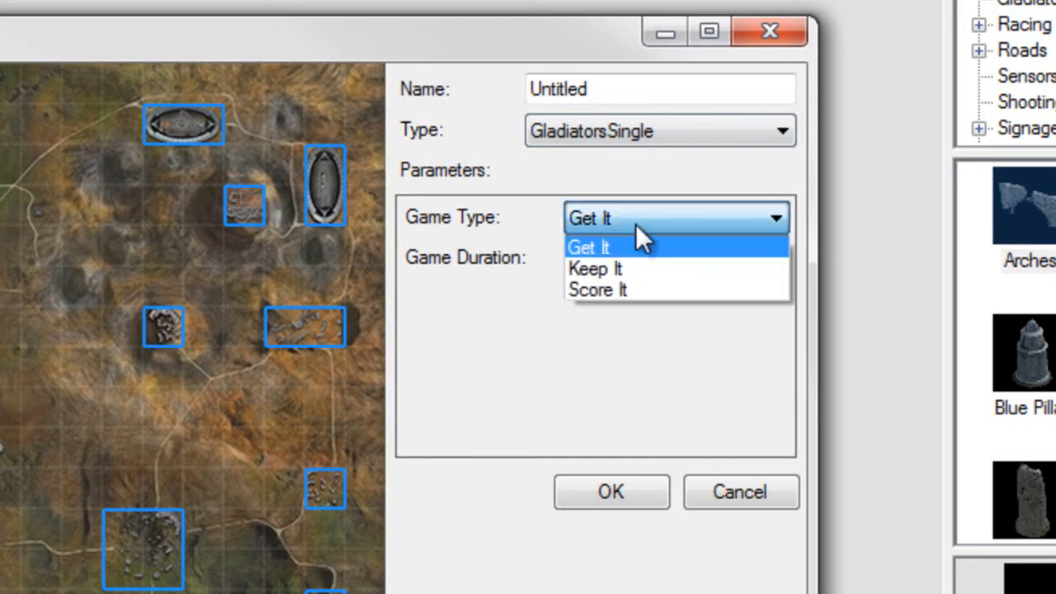
left_click(620, 221)
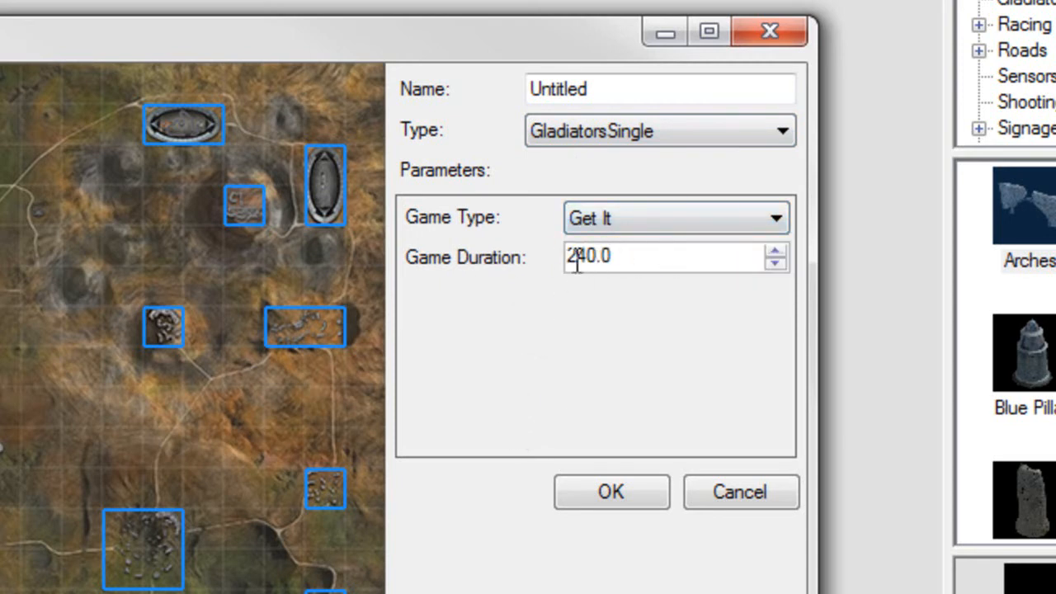
- Name the venue "My first GetIt" and create it with the chosen settings
left_click_drag(606, 90, 466, 116)
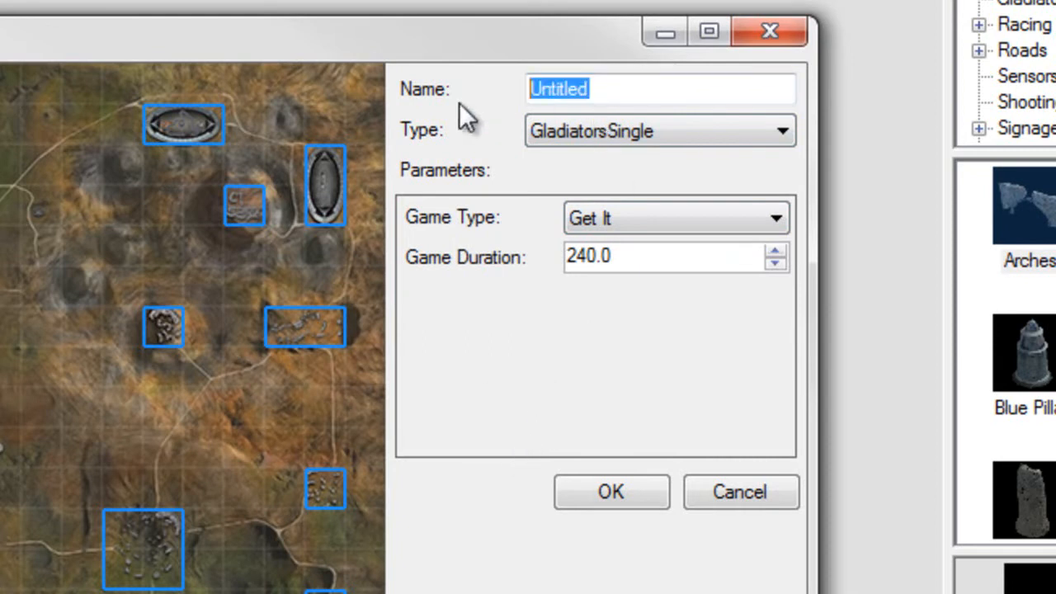
type("My first Get")
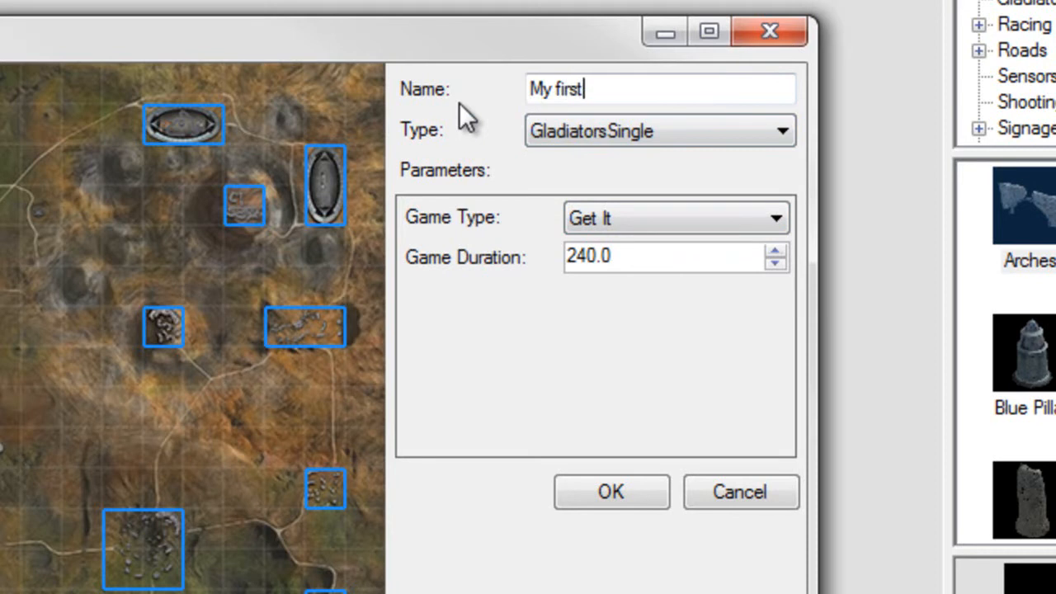
type("It")
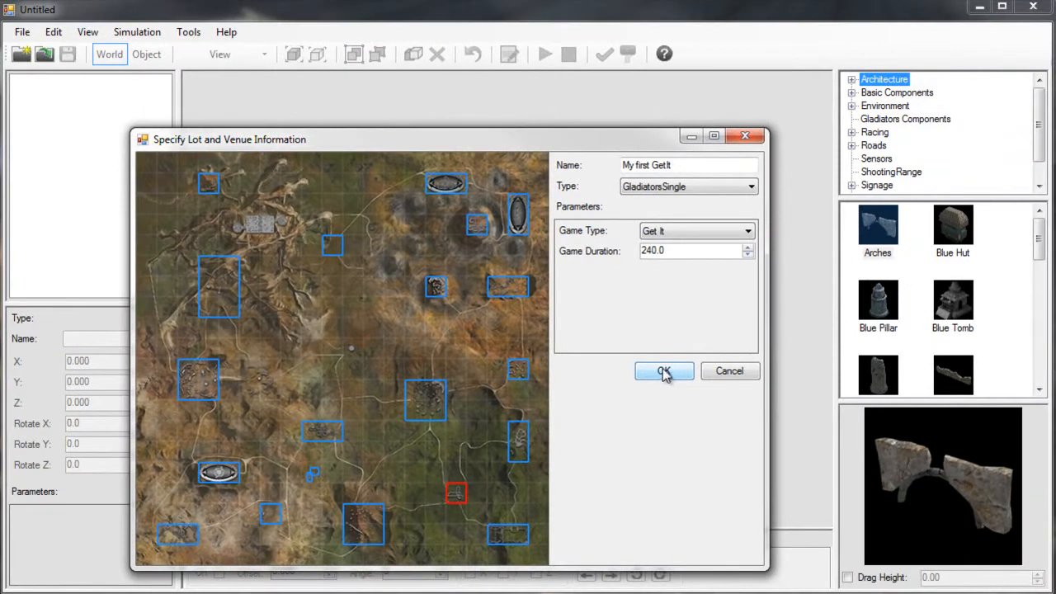
left_click(664, 373)
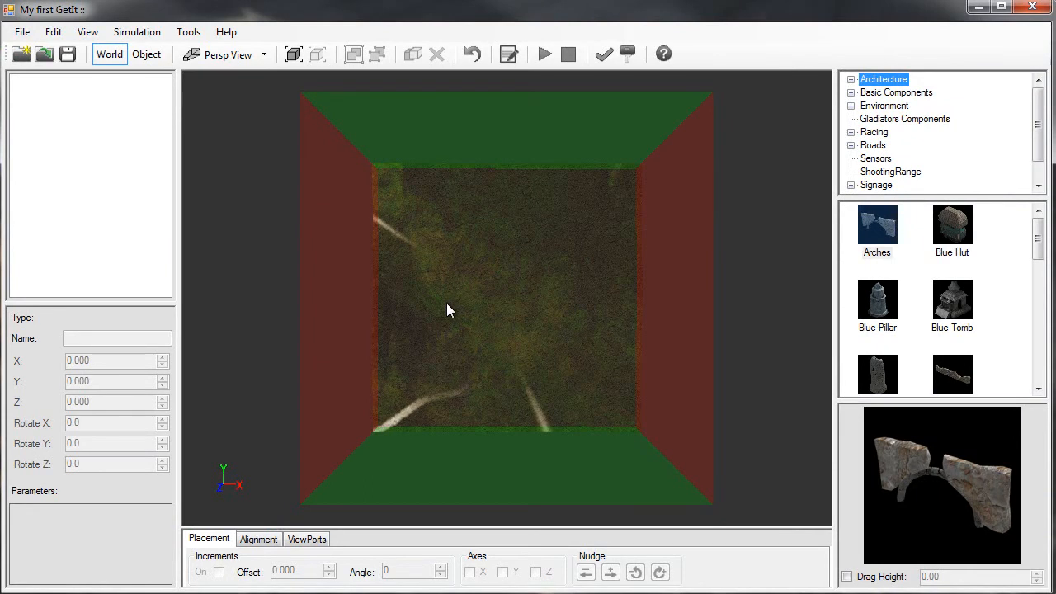
- Place a Grid Start Marker from the Start Markers category on the western part of the terrain, about X 119, Y 258
scroll(446, 303, "up", 5)
scroll(446, 303, "up", 5)
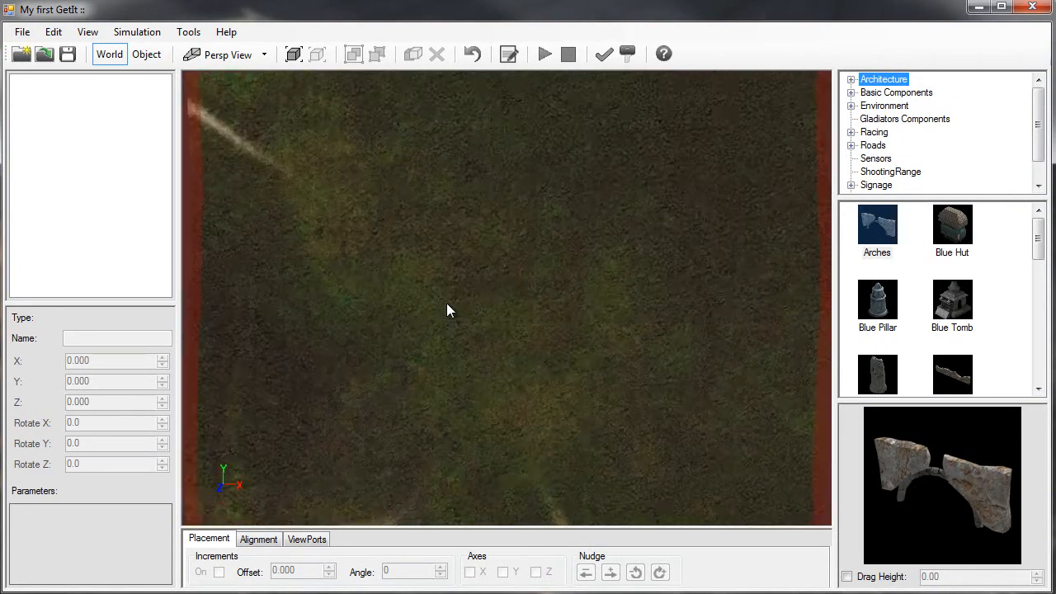
scroll(446, 304, "up", 5)
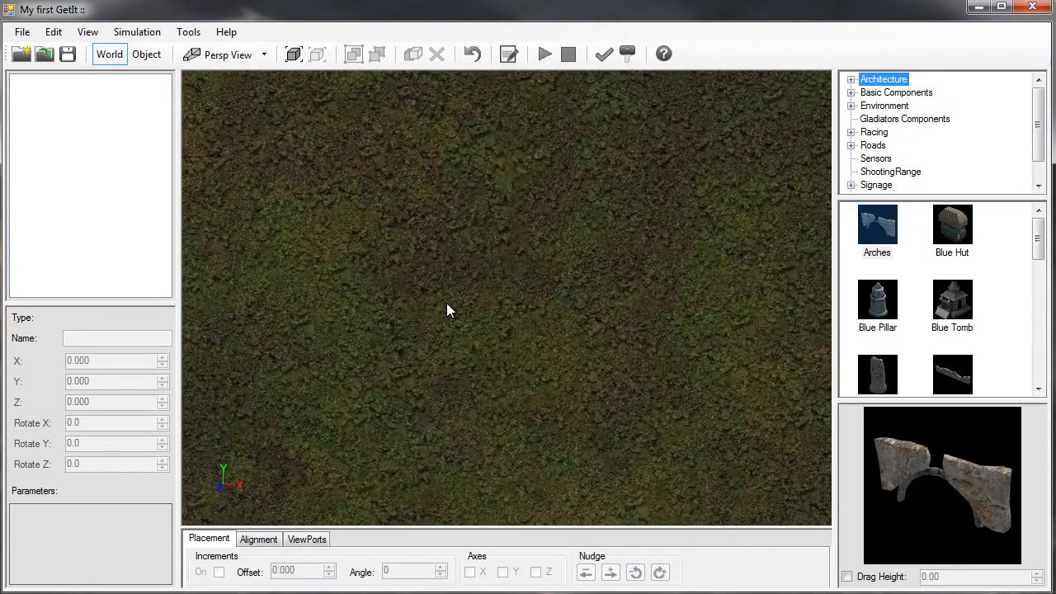
scroll(447, 311, "up", 4)
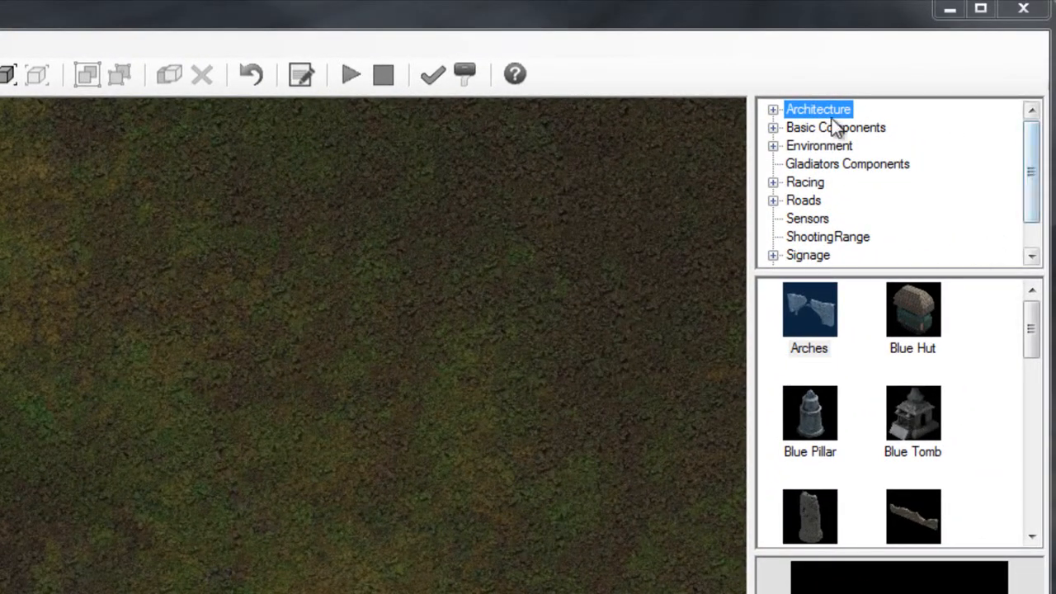
left_click_drag(1028, 147, 1002, 213)
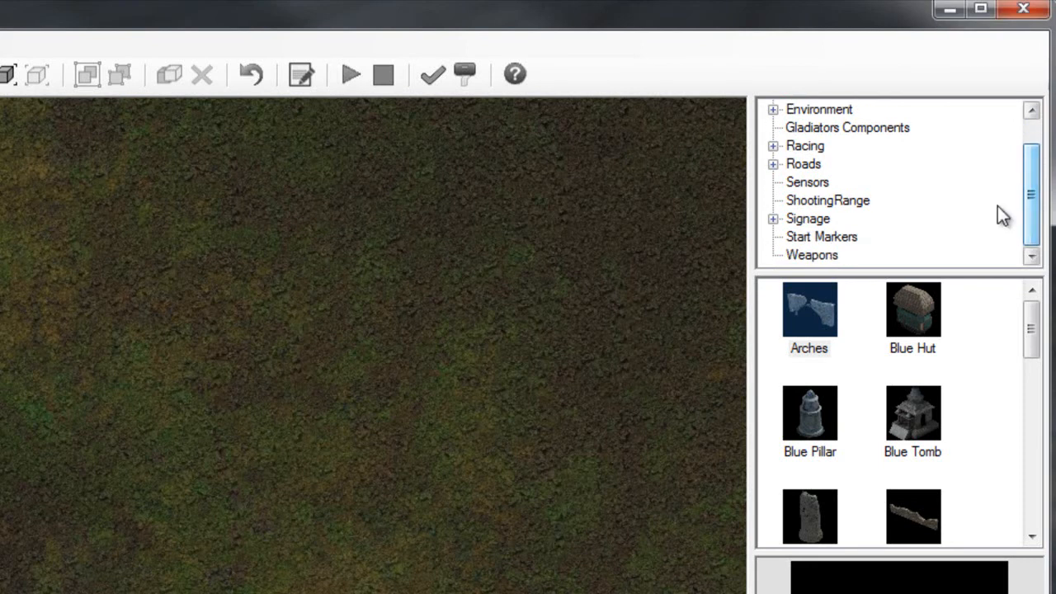
left_click(828, 235)
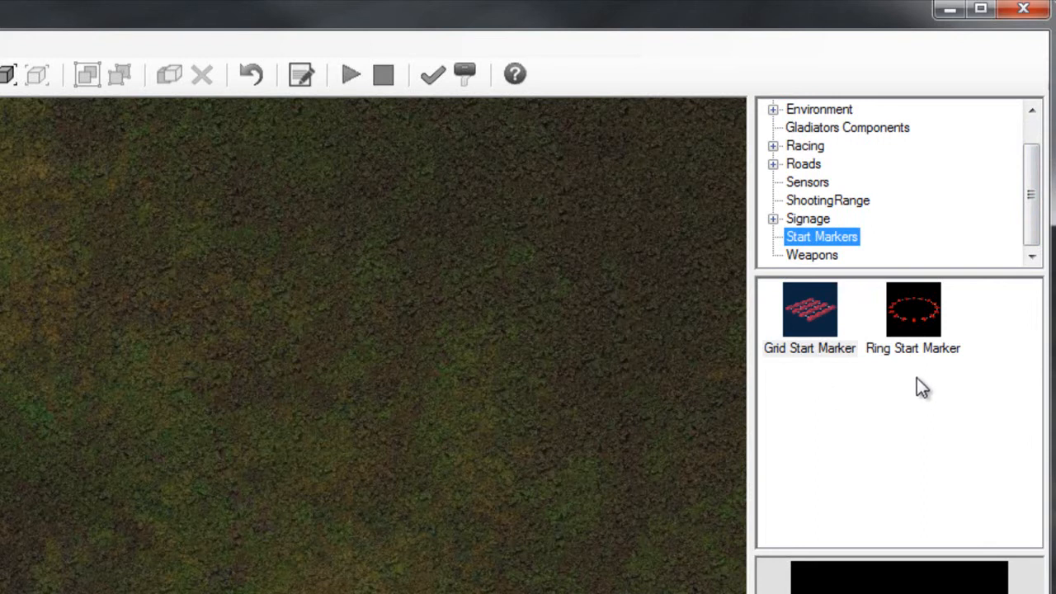
left_click(808, 311)
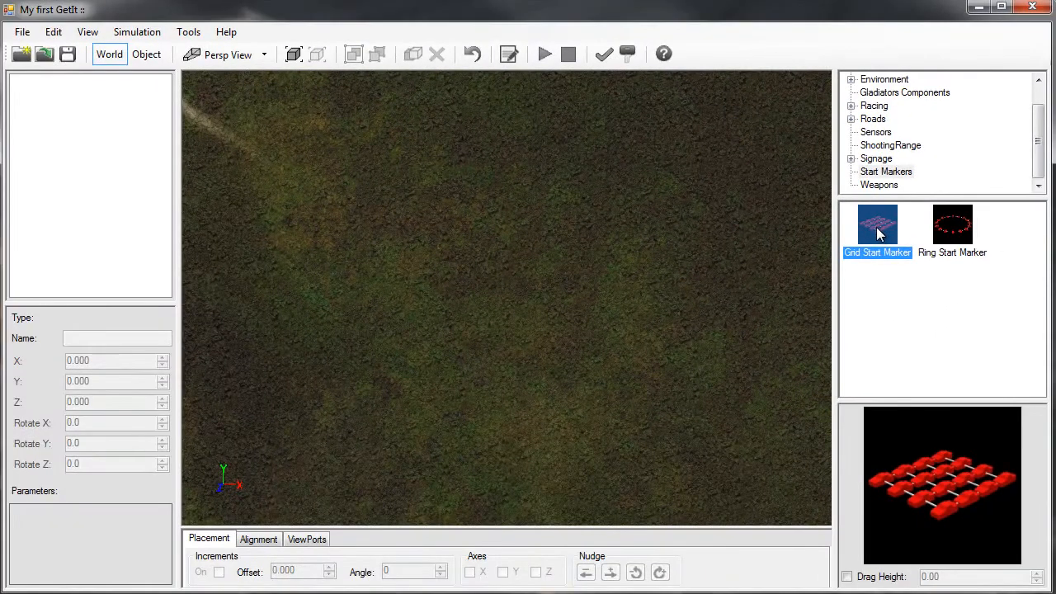
mouse_move(878, 235)
left_mouse_down()
mouse_move(440, 302)
mouse_move(313, 291)
left_mouse_up()
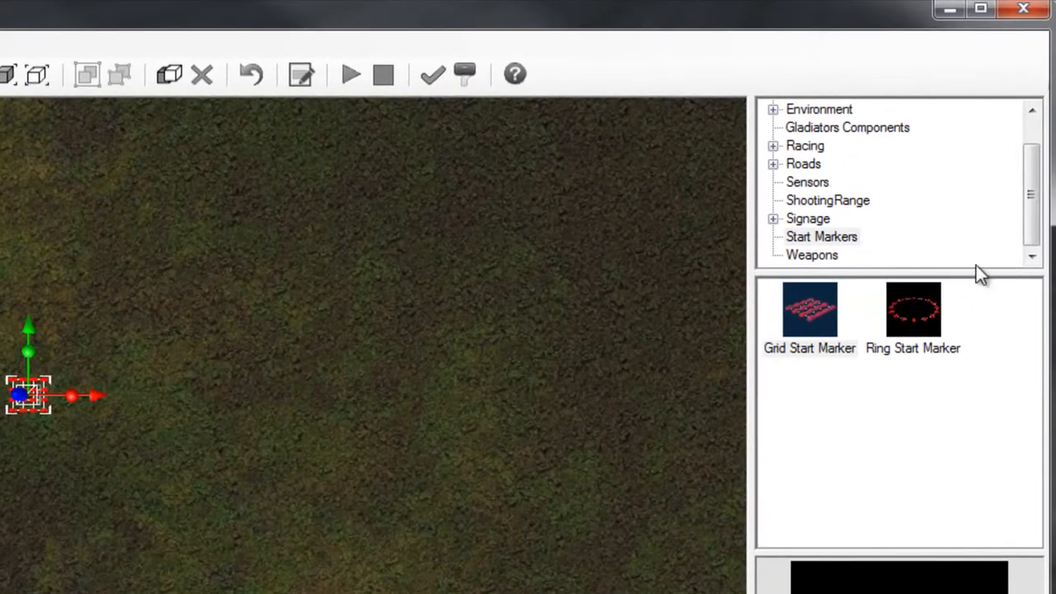
- Place three Beacons from the Gladiators Components category on the terrain east of the grid start marker
left_click_drag(1037, 202, 1037, 170)
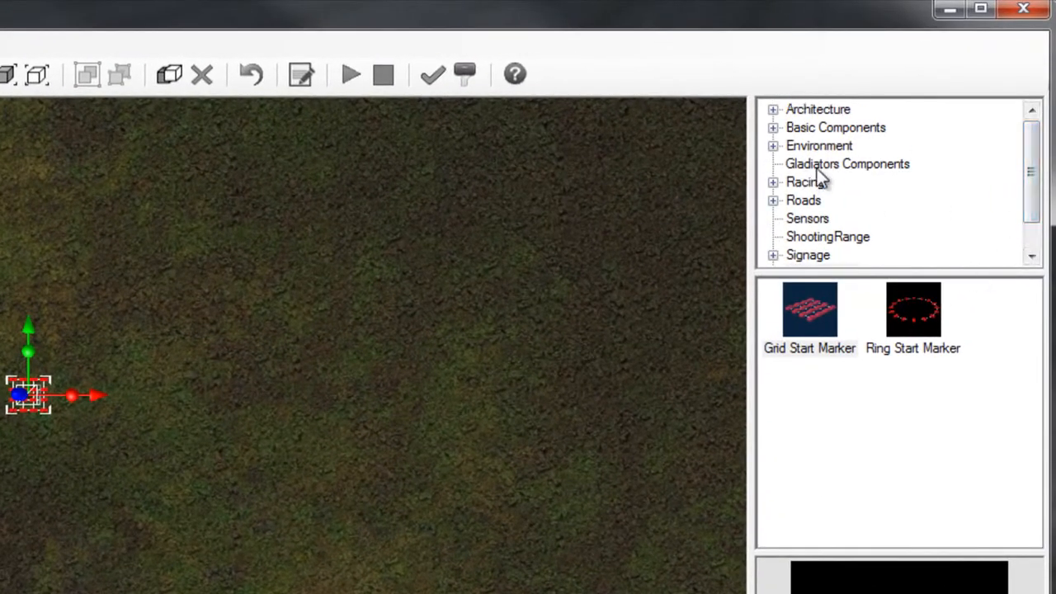
left_click(838, 162)
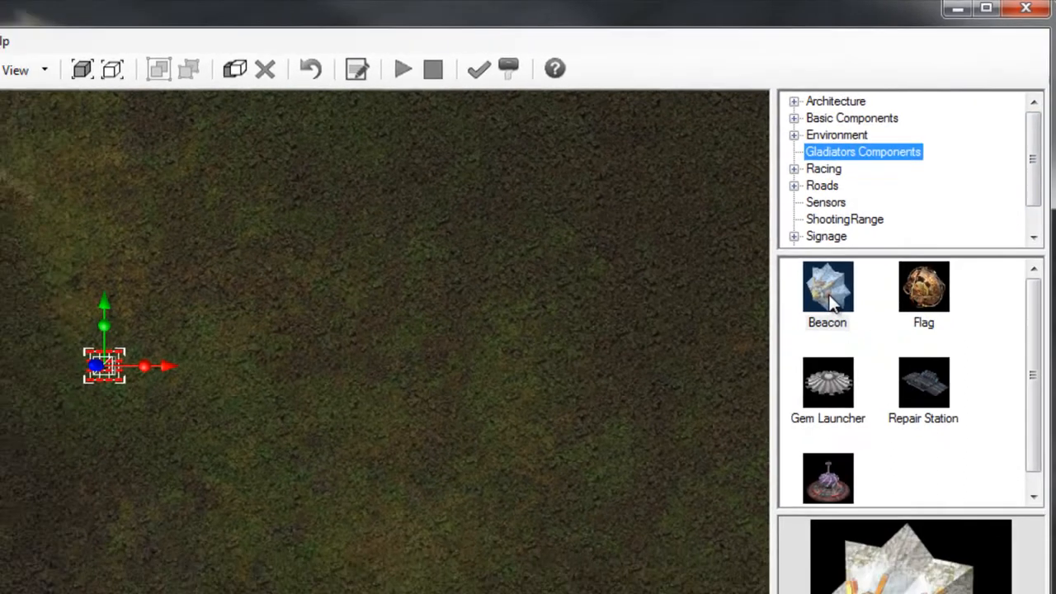
left_click_drag(809, 321, 273, 347)
left_click_drag(490, 254, 424, 258)
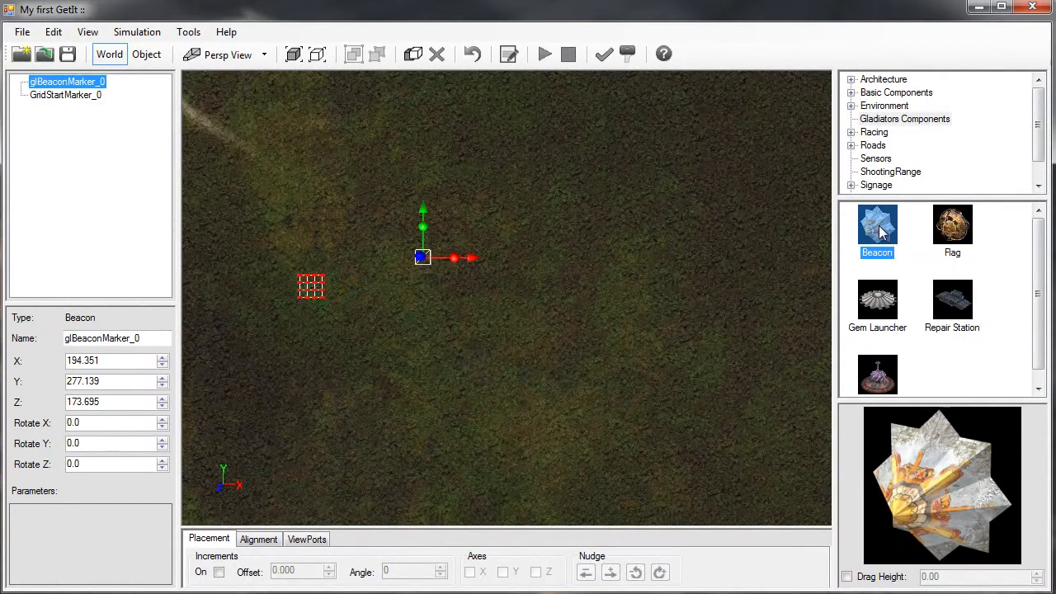
left_click_drag(848, 236, 624, 290)
left_click_drag(536, 302, 526, 303)
left_click_drag(877, 228, 571, 256)
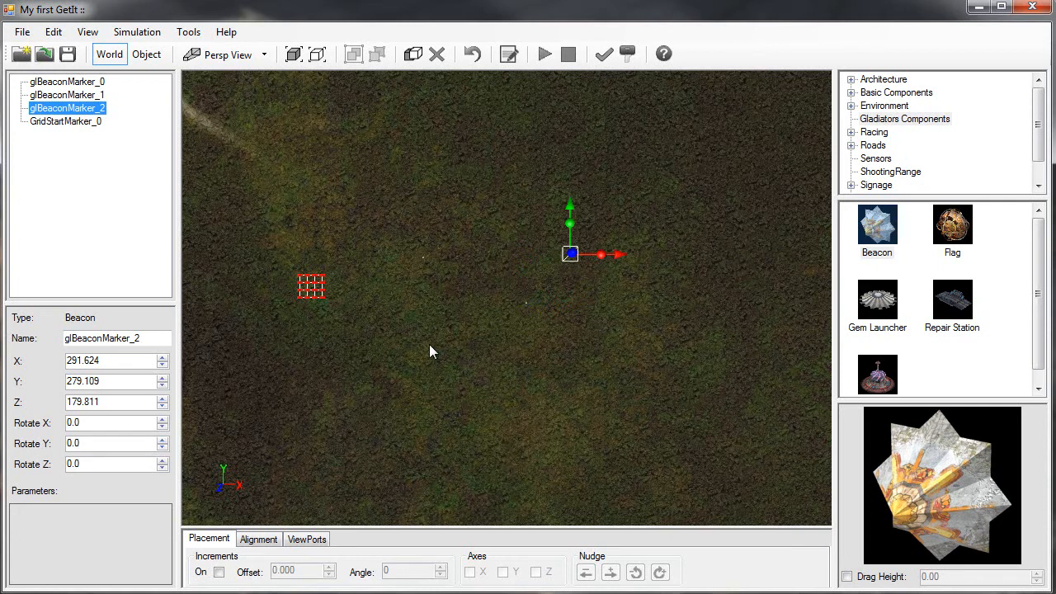
- Select the grid start marker and fit the view to it
left_click(319, 283)
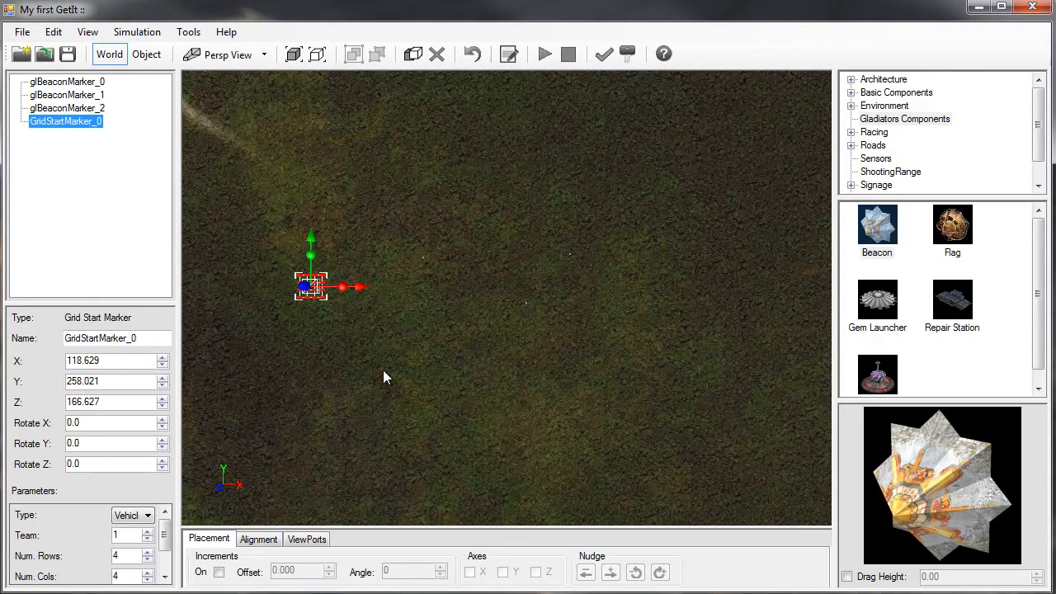
scroll(426, 365, "up", 5)
scroll(431, 368, "down", 4)
scroll(432, 370, "up", 3)
scroll(438, 374, "down", 1)
left_click(280, 320)
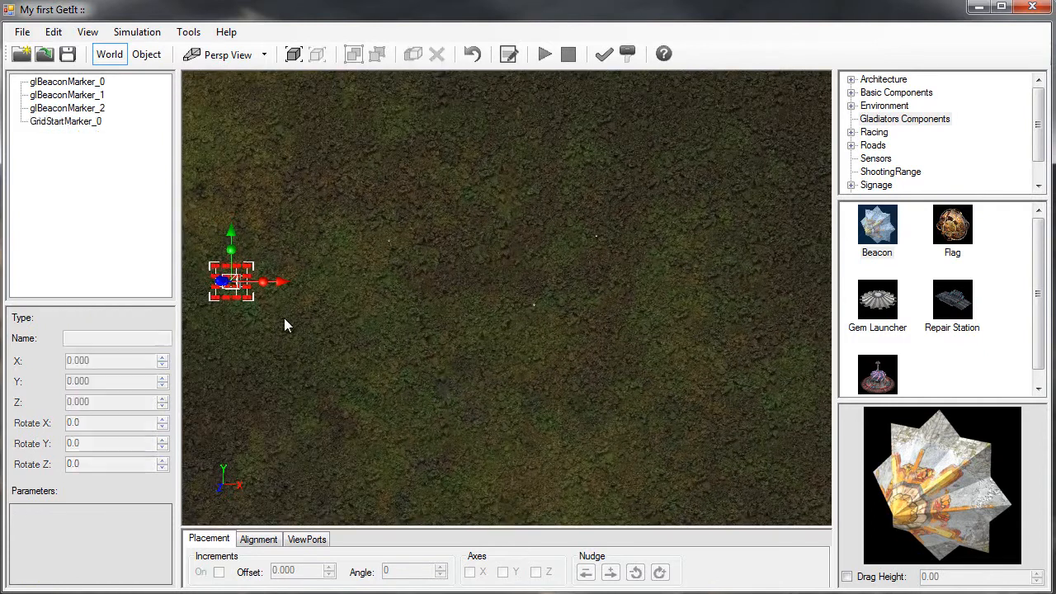
left_click(236, 279)
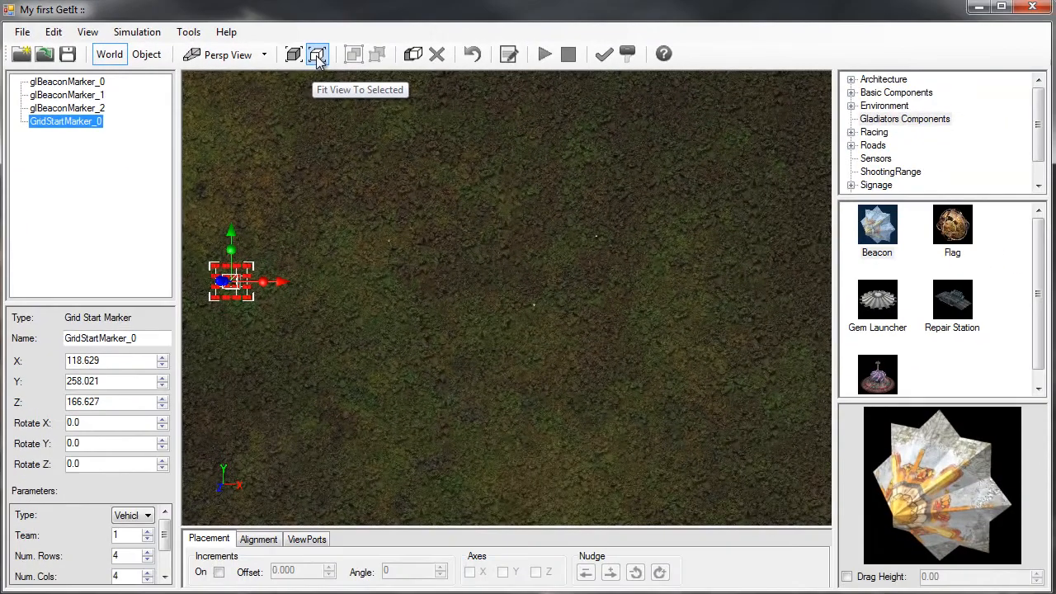
left_click(318, 56)
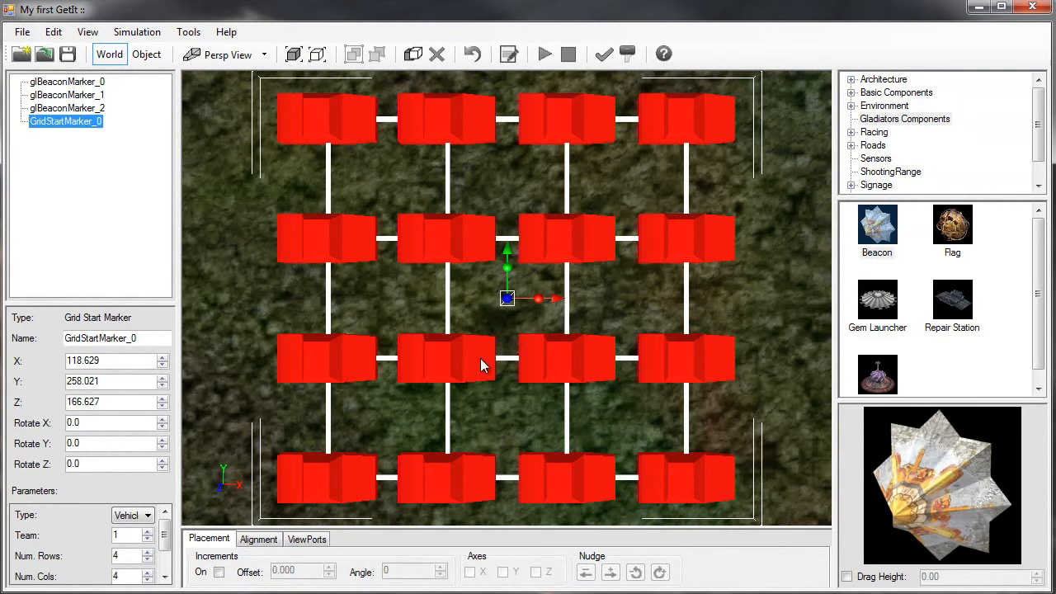
- Lower the grid start marker along its vertical axis onto the ground, to a height of about Z 161.7
left_click(346, 269)
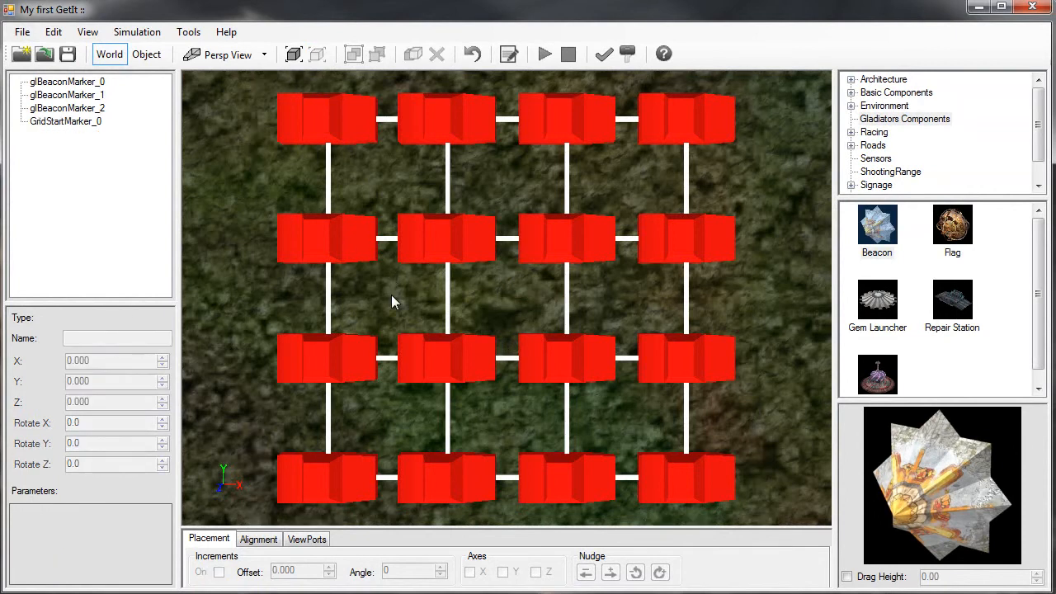
key("alt")
key("alt")
middle_click_drag(393, 306, 495, 330)
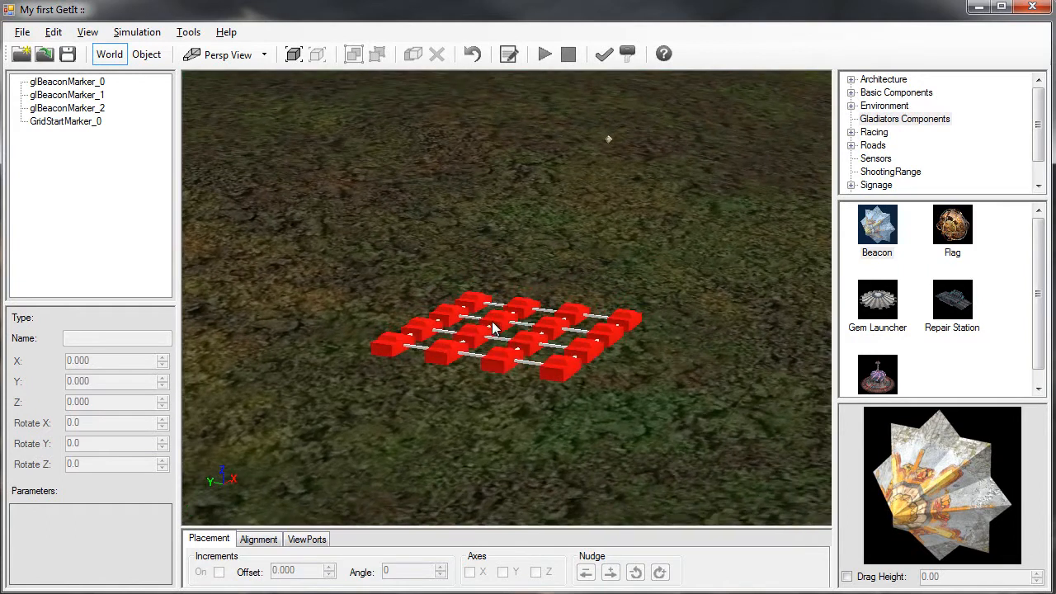
left_click(544, 346)
left_click_drag(513, 285, 521, 346)
mouse_move(454, 386)
middle_mouse_down()
mouse_move(520, 368)
mouse_move(471, 369)
mouse_move(413, 394)
middle_mouse_up()
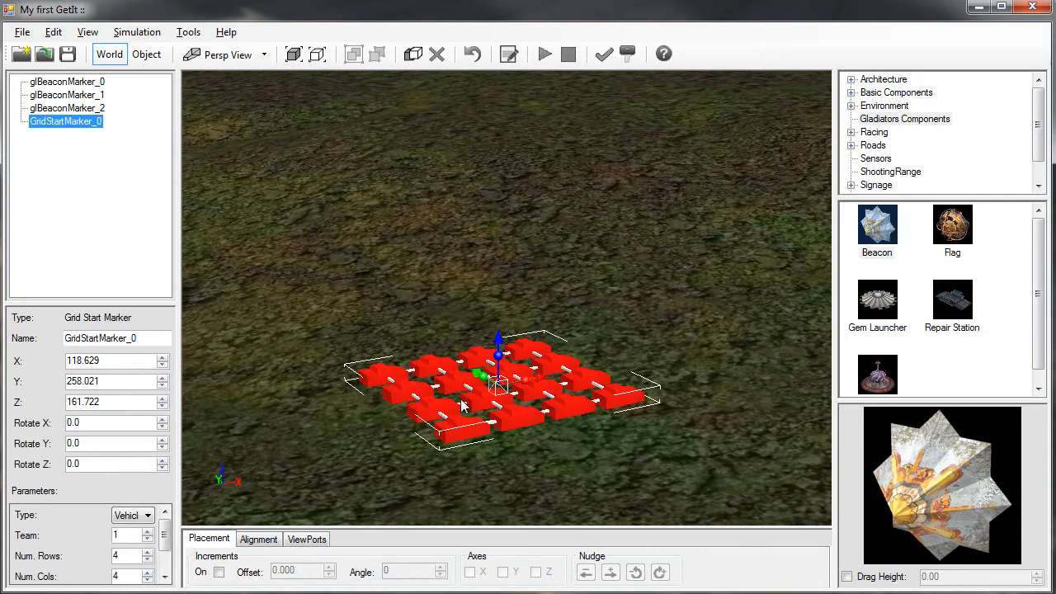
- Select the beacon nearest the grid start marker and fit the view to it
middle_click_drag(541, 384, 507, 353)
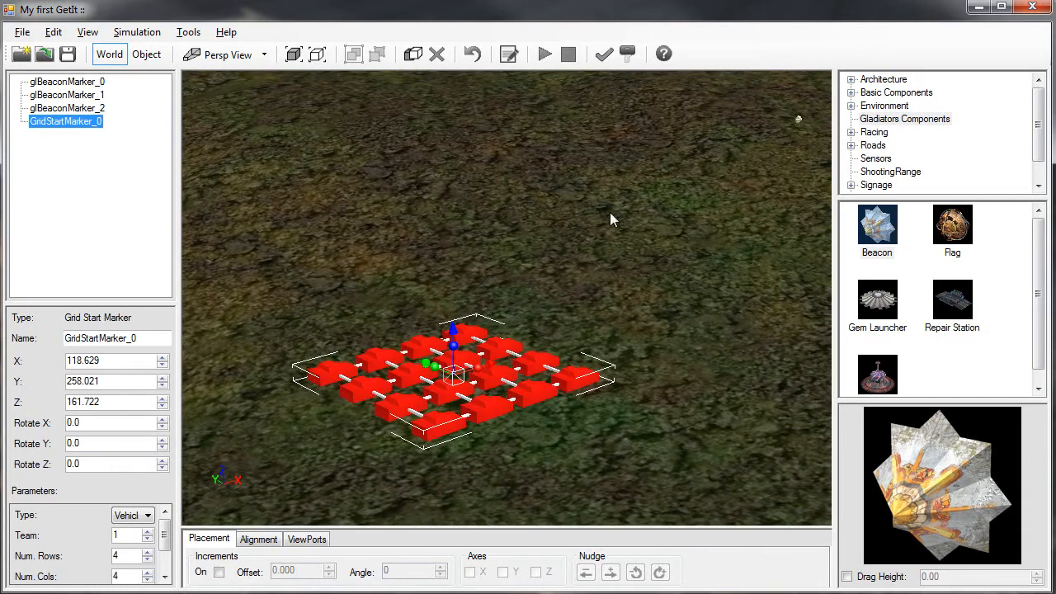
mouse_move(587, 332)
middle_mouse_down()
mouse_move(457, 360)
mouse_move(530, 337)
middle_mouse_up()
mouse_move(704, 228)
middle_mouse_down()
mouse_move(644, 256)
mouse_move(604, 260)
mouse_move(603, 244)
mouse_move(640, 246)
mouse_move(510, 283)
mouse_move(667, 250)
mouse_move(578, 244)
middle_mouse_up()
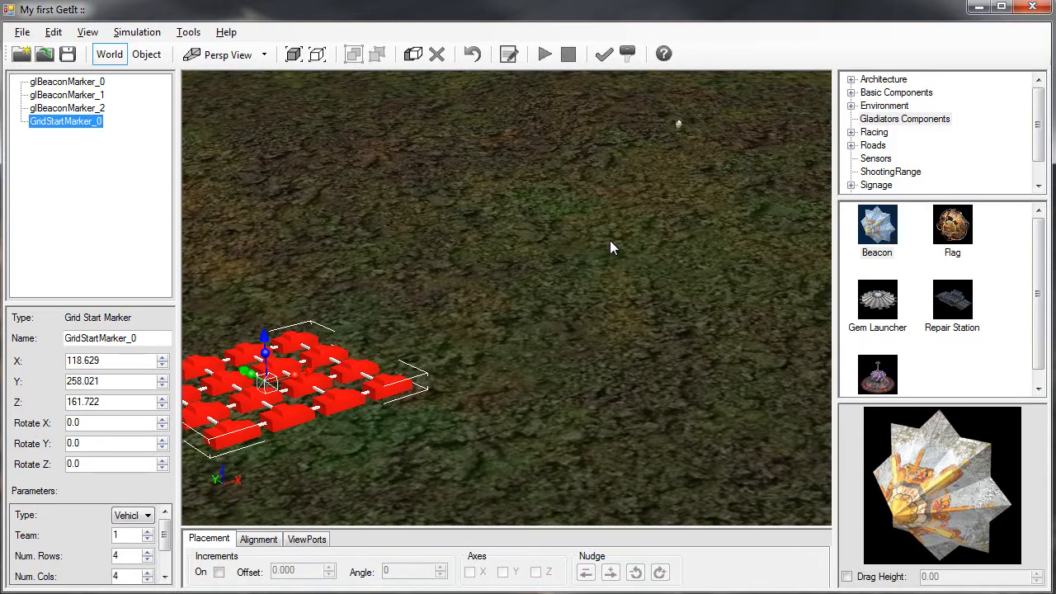
mouse_move(678, 242)
middle_mouse_down()
mouse_move(525, 248)
mouse_move(465, 355)
mouse_move(693, 316)
mouse_move(726, 240)
mouse_move(759, 240)
mouse_move(379, 372)
mouse_move(366, 388)
mouse_move(414, 382)
mouse_move(478, 330)
mouse_move(438, 349)
mouse_move(418, 334)
middle_mouse_up()
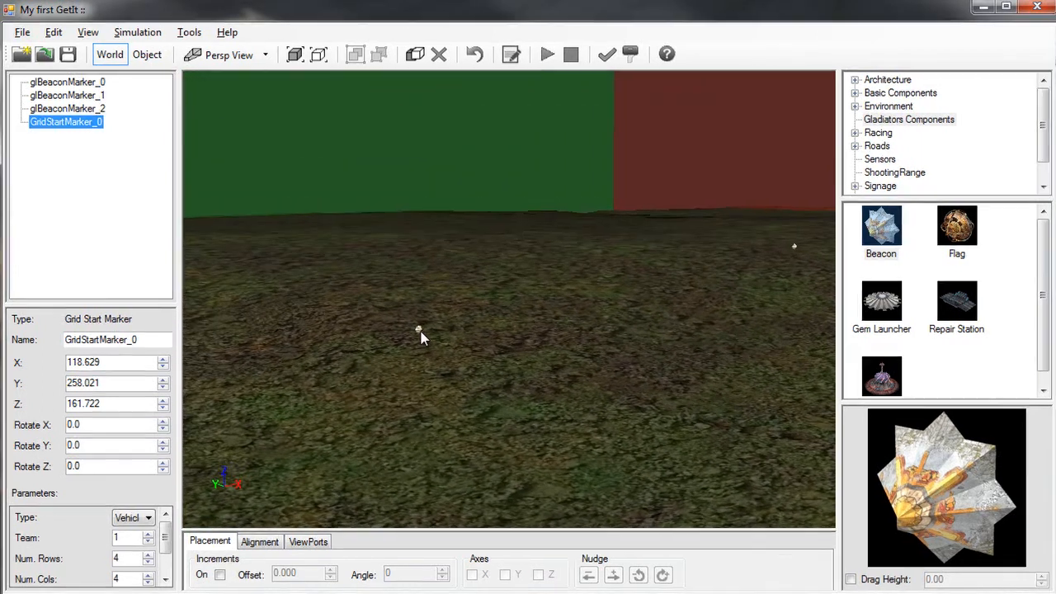
left_click(419, 331)
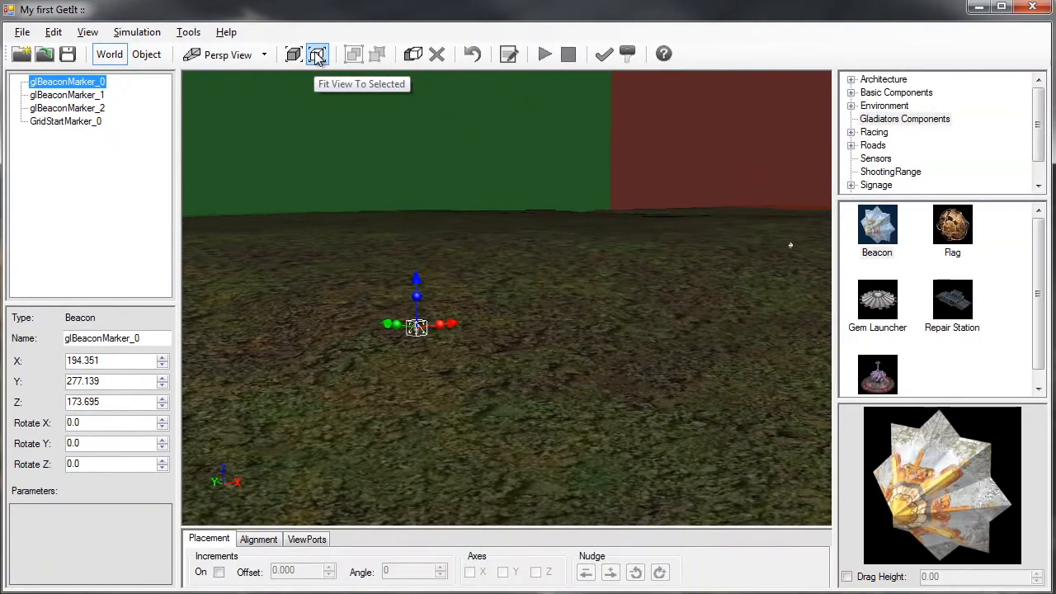
left_click(460, 80)
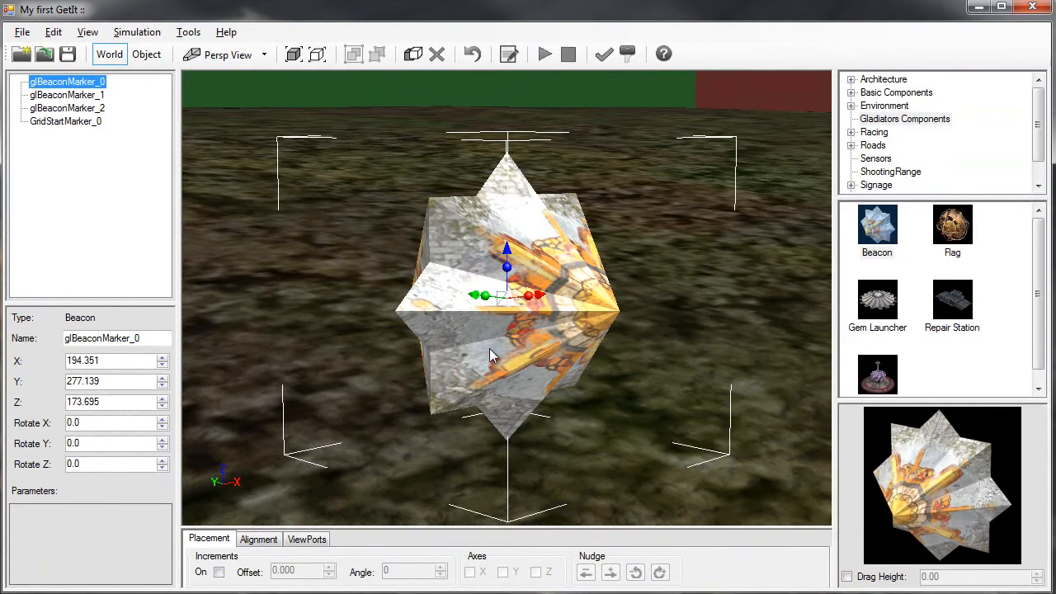
- Lower the selected beacon along its vertical axis to just above the ground, at a height of about Z 169.1
middle_click_drag(478, 342, 501, 339)
scroll(566, 317, "down", 5)
scroll(566, 317, "down", 3)
left_click_drag(509, 253, 557, 438)
middle_click_drag(556, 438, 426, 233)
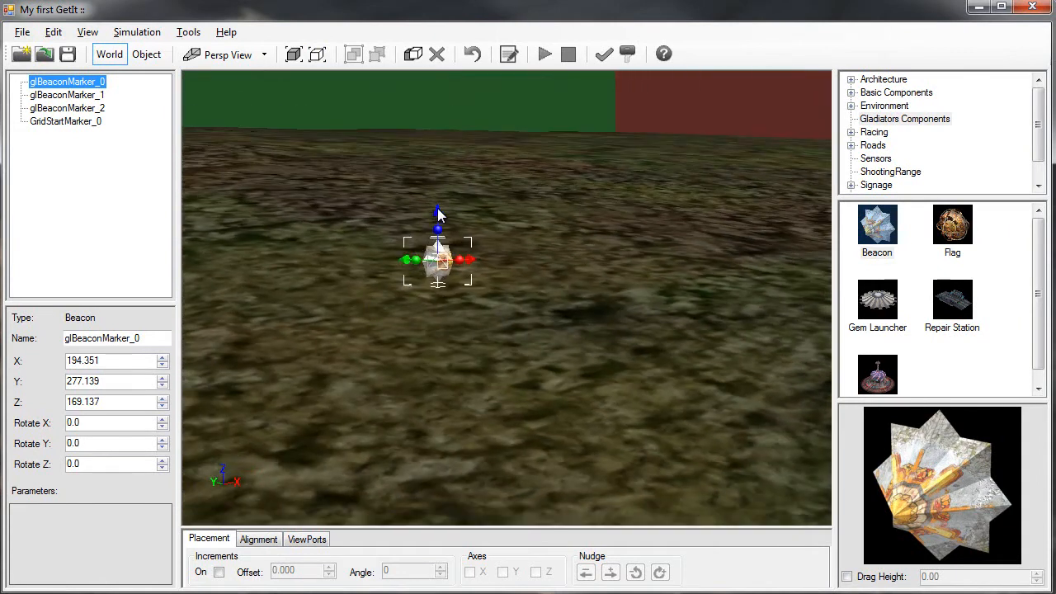
left_click_drag(439, 216, 439, 210)
middle_click_drag(502, 250, 440, 276)
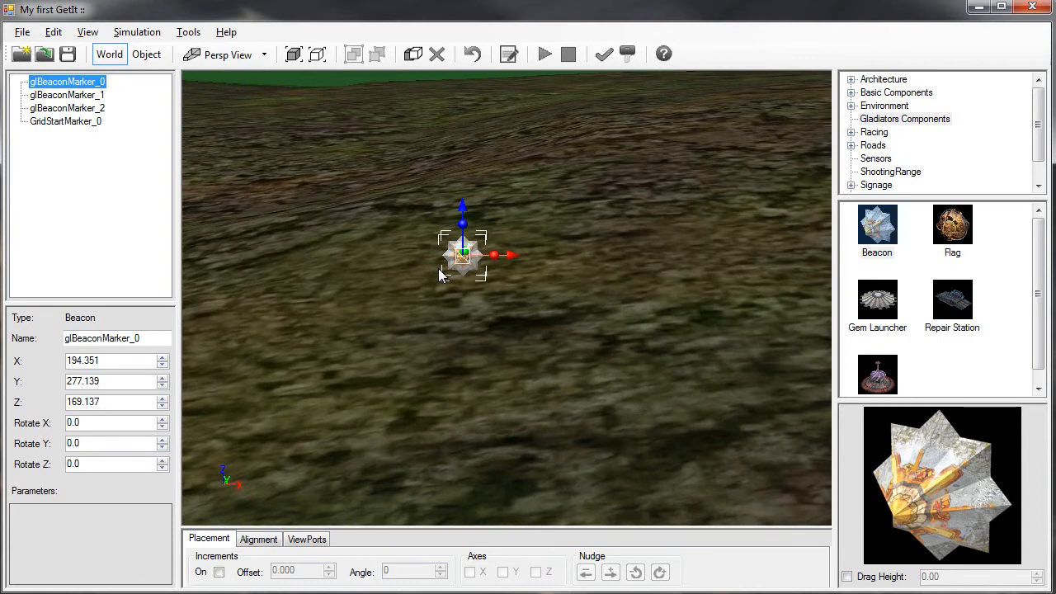
middle_click_drag(515, 286, 558, 264)
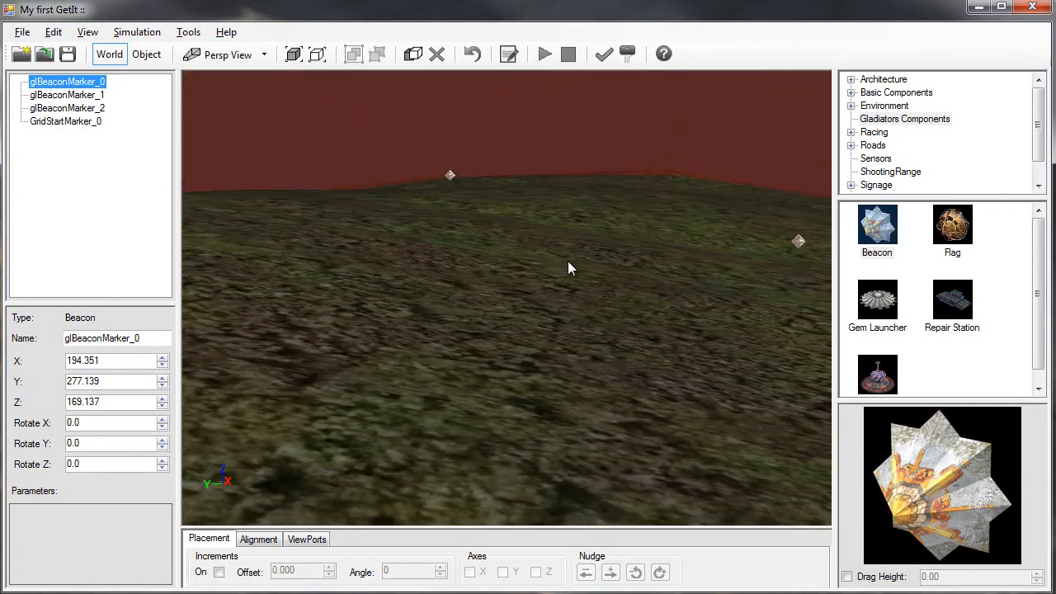
- Select the second beacon, fit the view to it and lower it vertically to just above the ground, at about Z 168.8
left_click(798, 241)
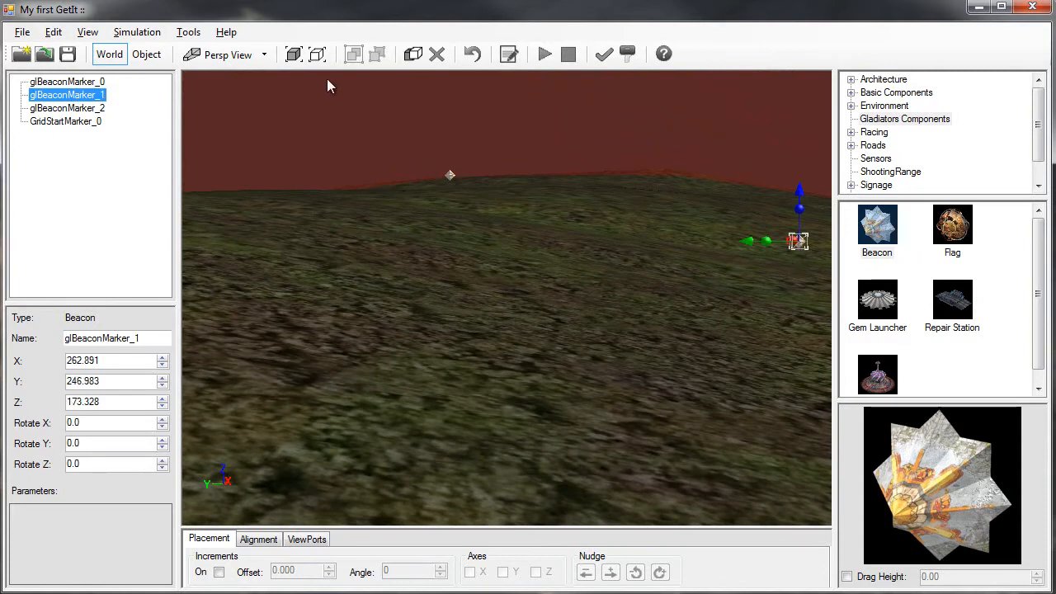
left_click(318, 55)
scroll(682, 301, "down", 5)
middle_click_drag(585, 317, 525, 312)
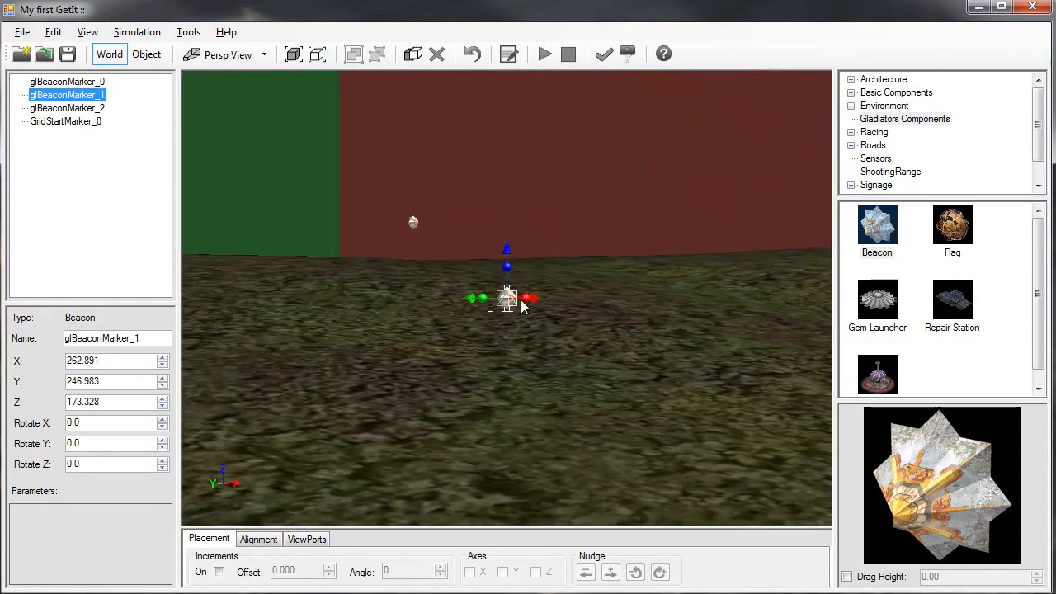
left_click_drag(507, 255, 517, 348)
mouse_move(516, 344)
middle_mouse_down()
mouse_move(514, 364)
mouse_move(533, 362)
mouse_move(503, 348)
middle_mouse_up()
left_click_drag(510, 347, 510, 346)
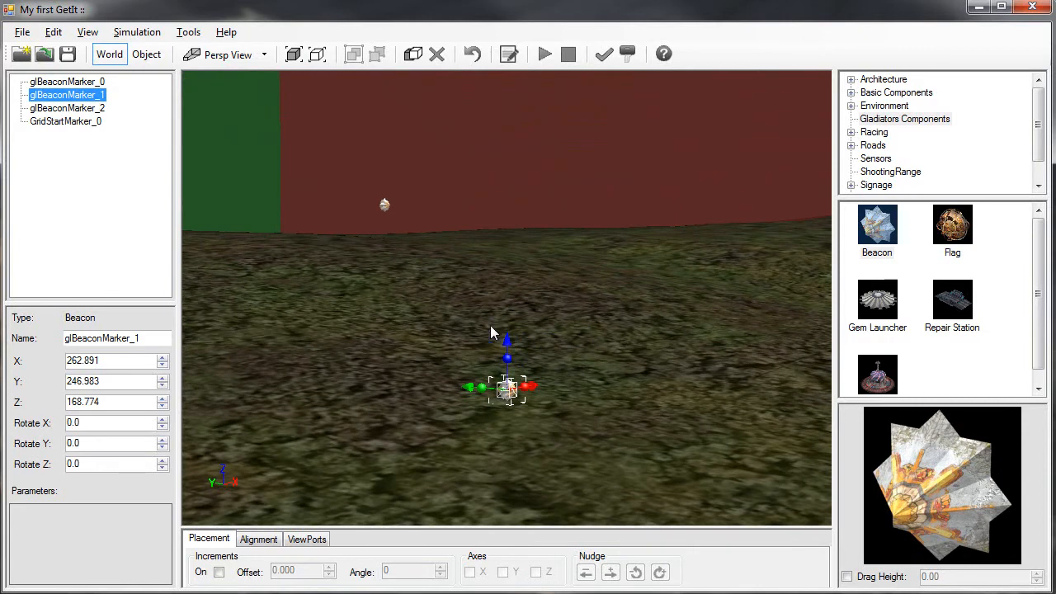
- Select the last remaining raised beacon and lower it vertically to just above the terrain, at a height of about Z 175.3
left_click(382, 206)
scroll(378, 264, "up", 2)
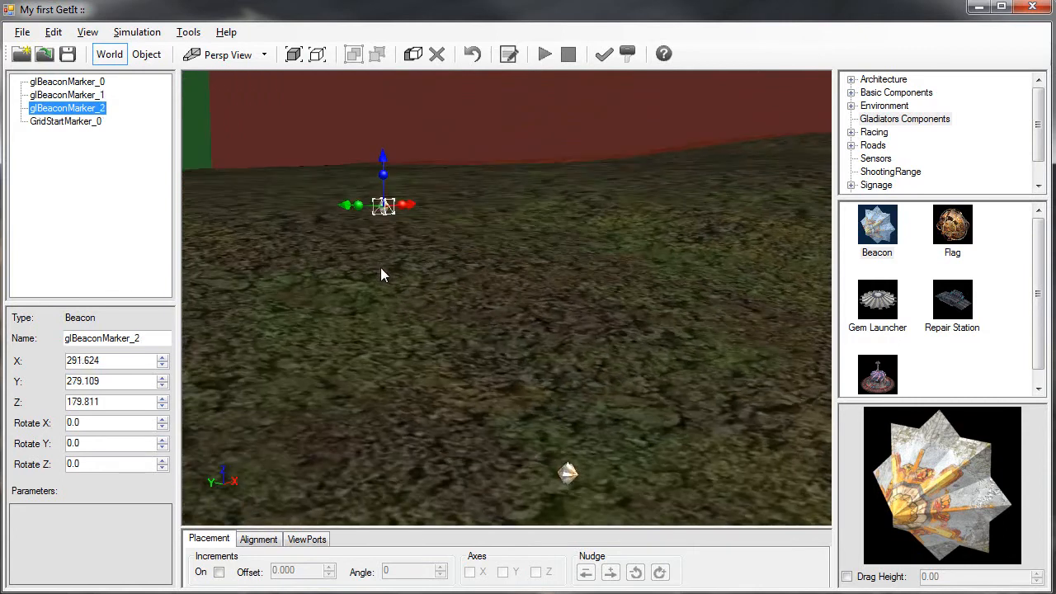
left_click(317, 54)
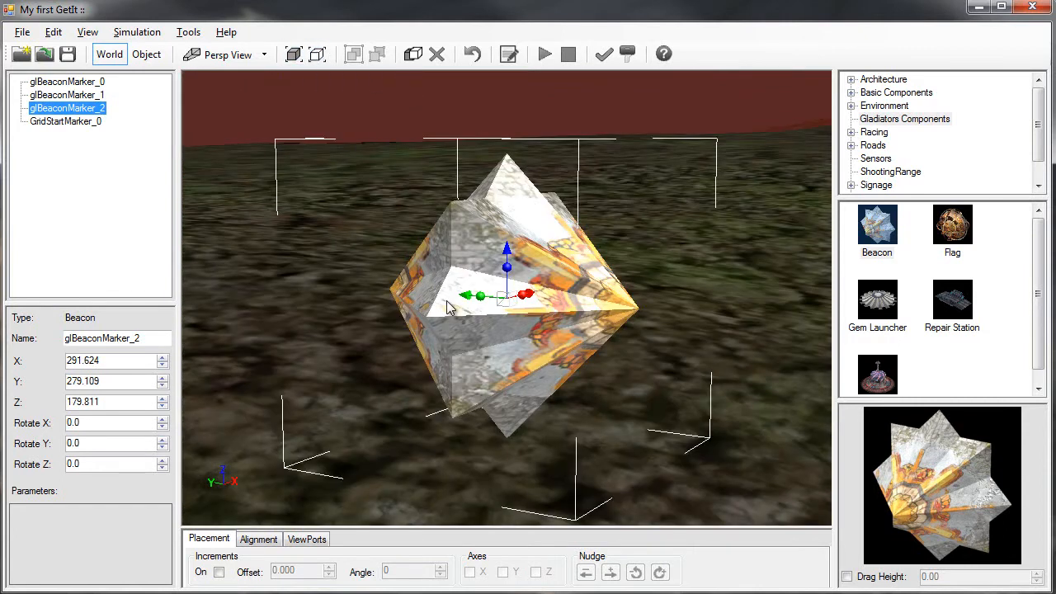
scroll(579, 368, "down", 3)
middle_click_drag(578, 376, 536, 365)
scroll(529, 387, "down", 2)
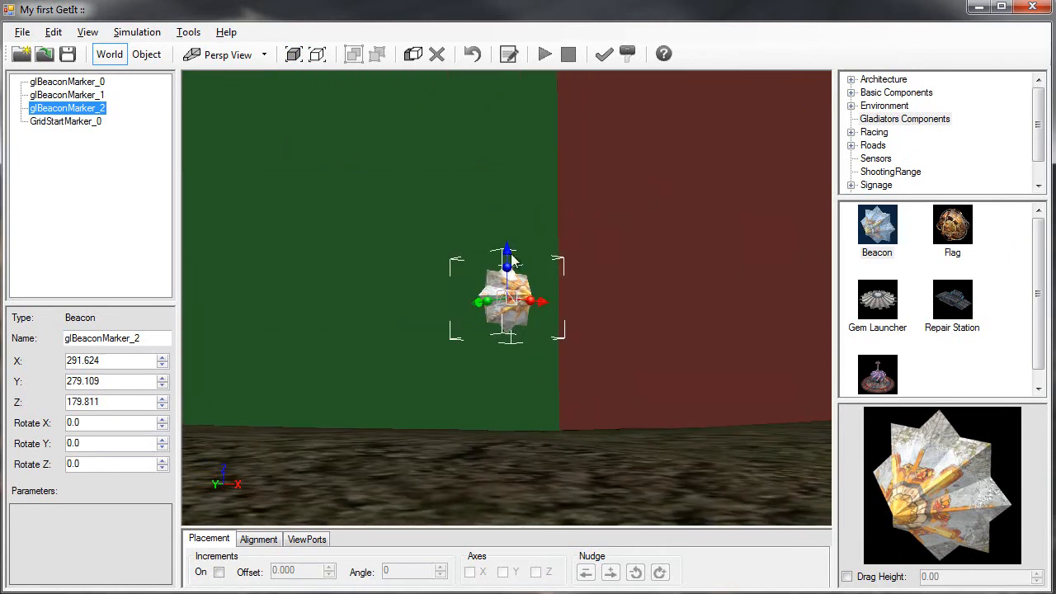
left_click_drag(509, 254, 510, 427)
middle_click_drag(591, 433, 533, 216)
left_click_drag(532, 216, 532, 319)
middle_click_drag(537, 316, 558, 354)
scroll(499, 334, "down", 8)
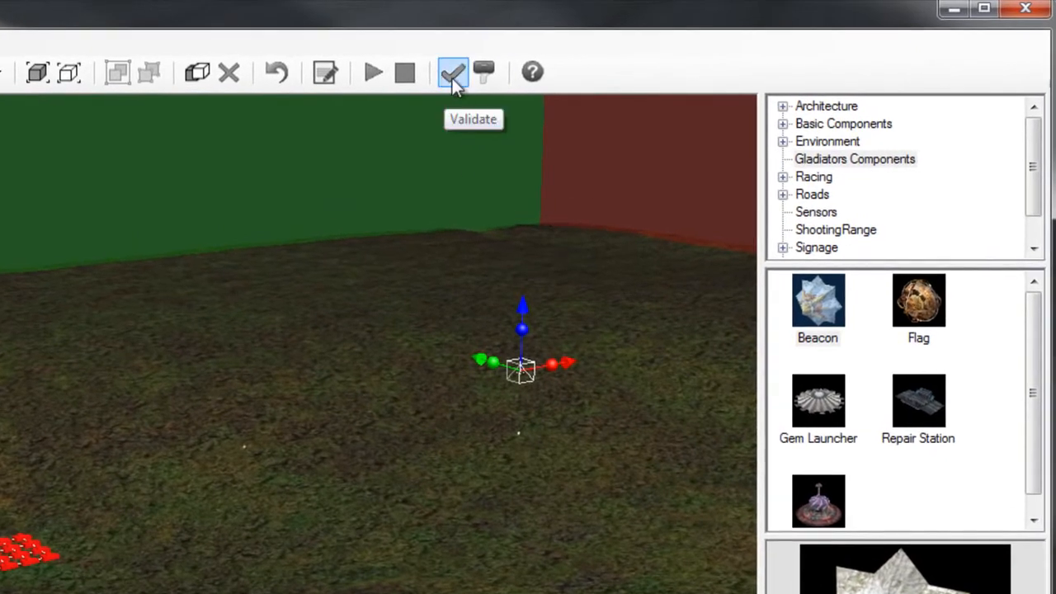
- Validate the venue and dismiss the validation message
left_click(450, 77)
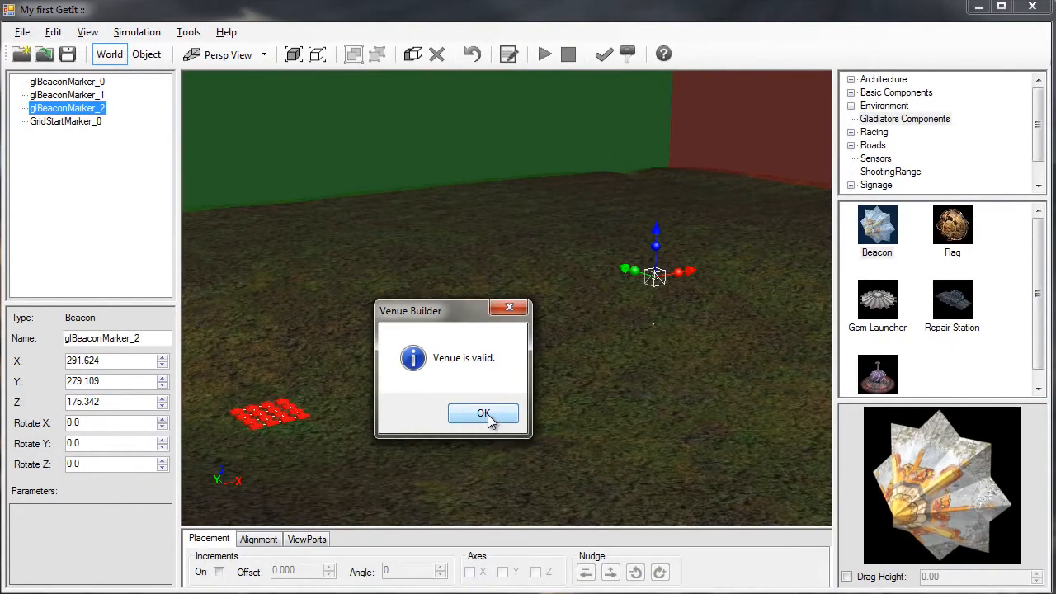
left_click(484, 415)
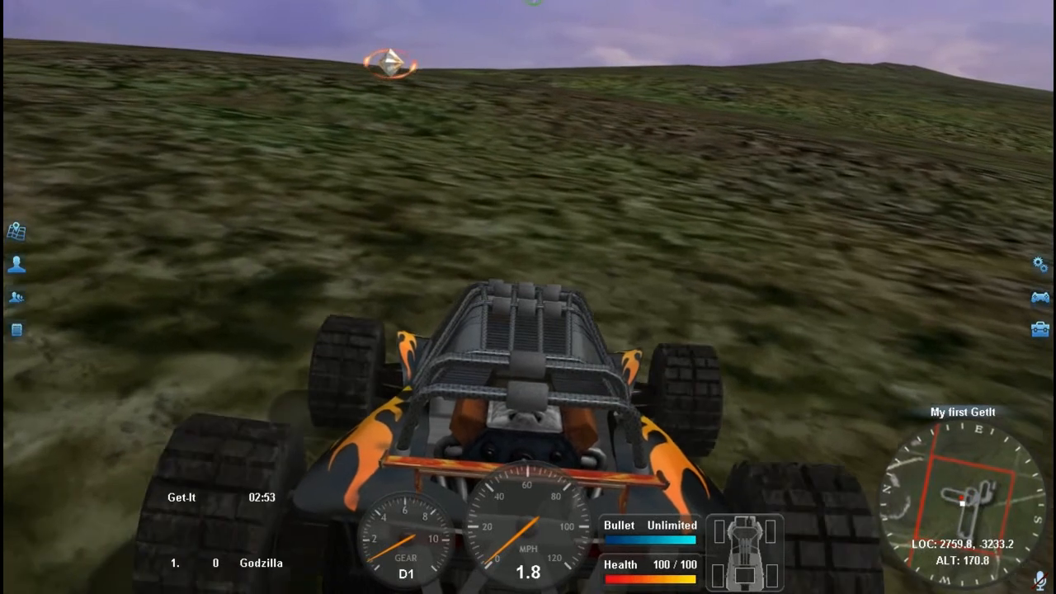
- Test the My first GetIt venue in the game by driving the buggy uphill through the first beacon
key("Up")
key("Left")
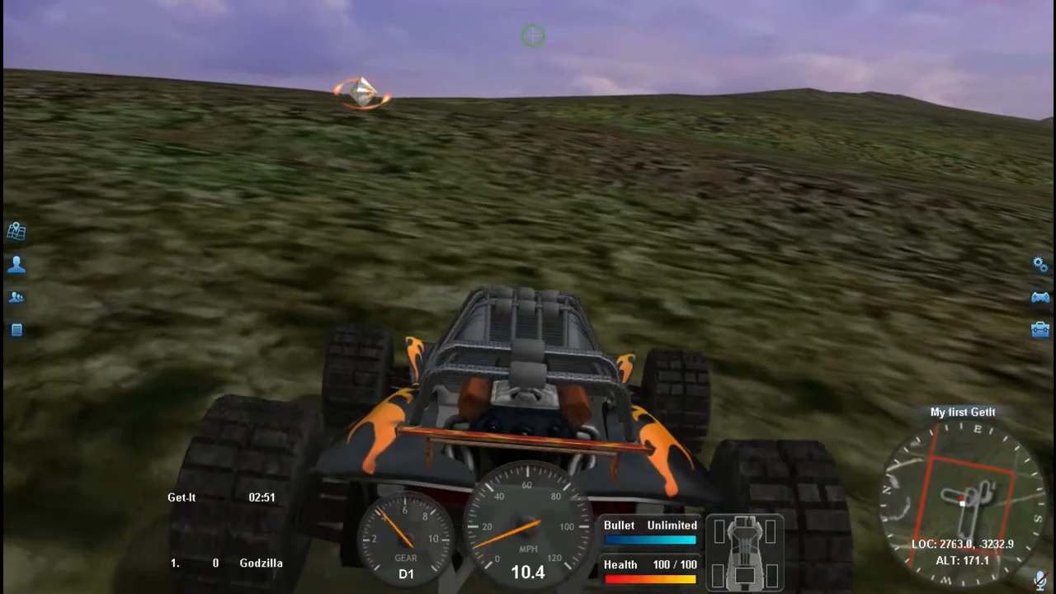
key("Up")
key("Right")
key("Right")
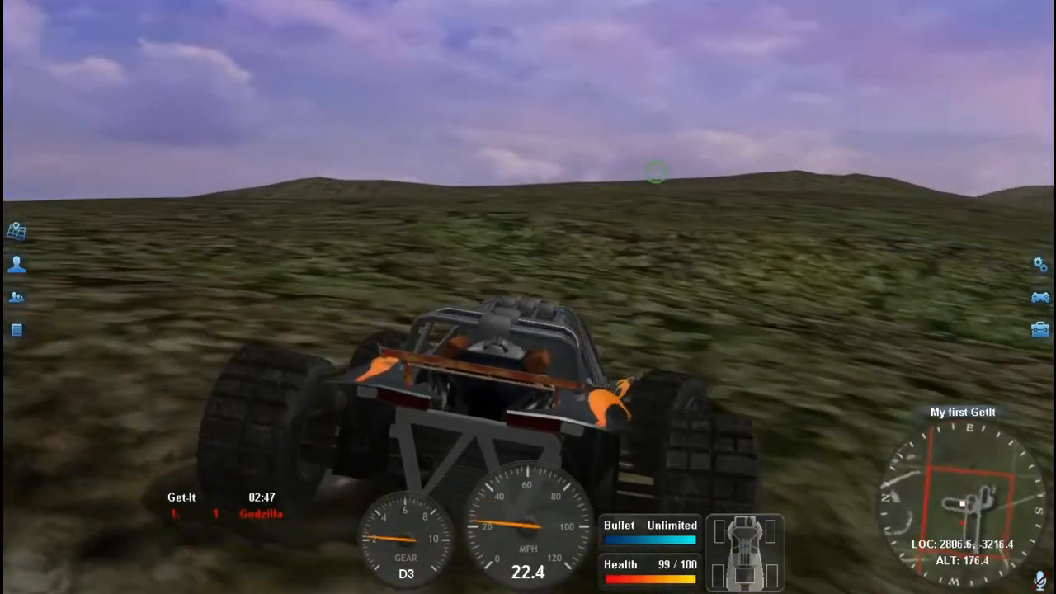
- Turn the buggy around and drive it downhill toward the next beacon
key("Right")
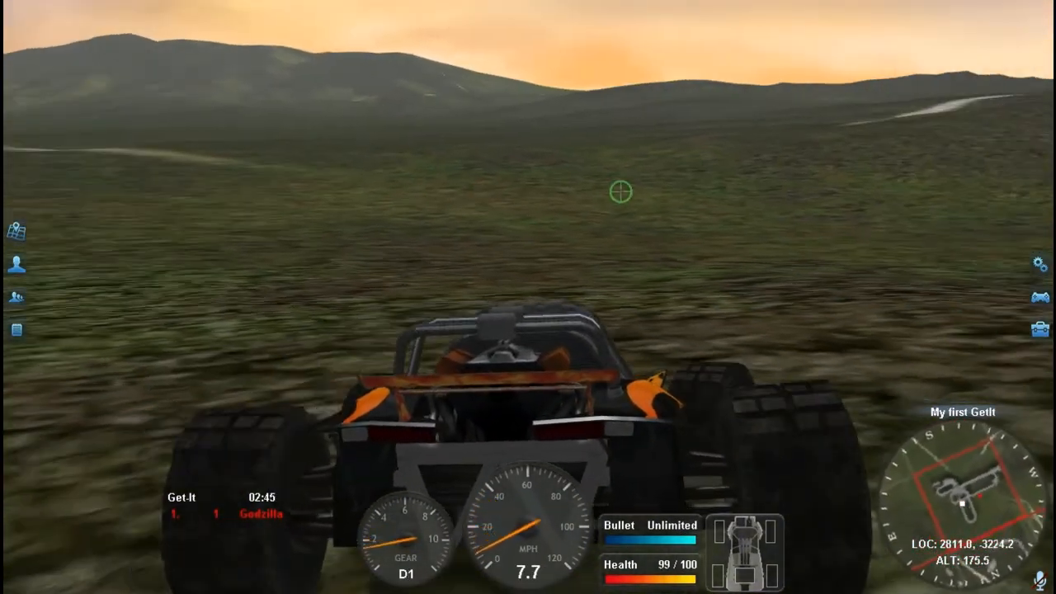
key("Right")
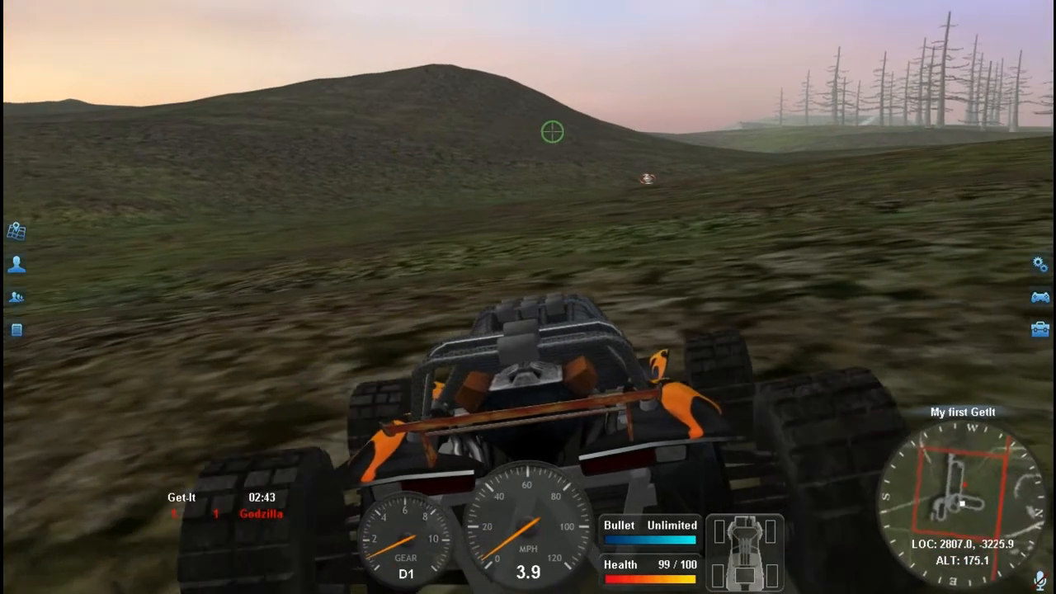
key("Up")
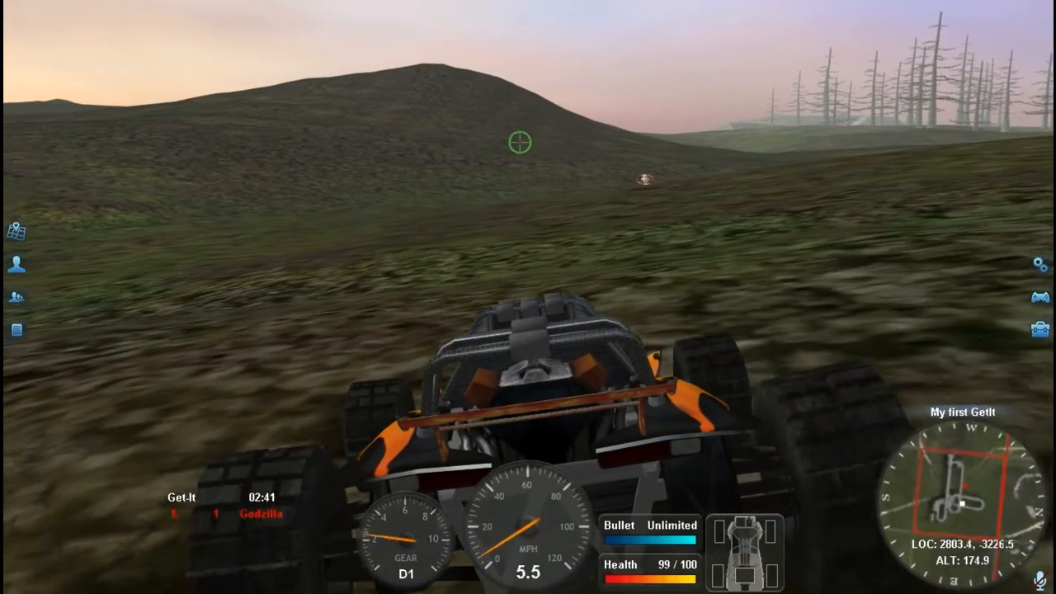
key("Up")
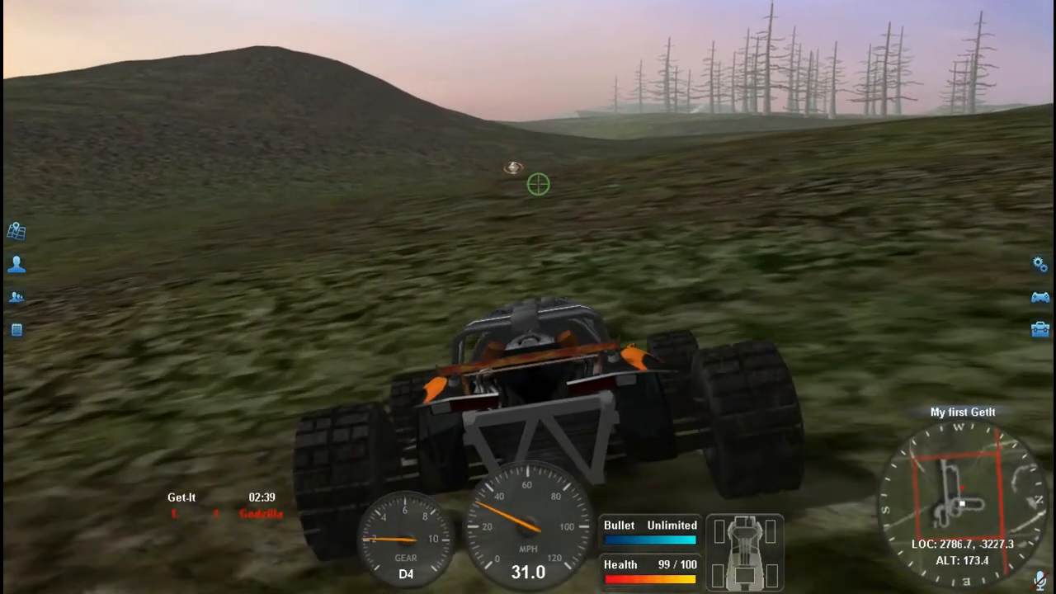
key("Left")
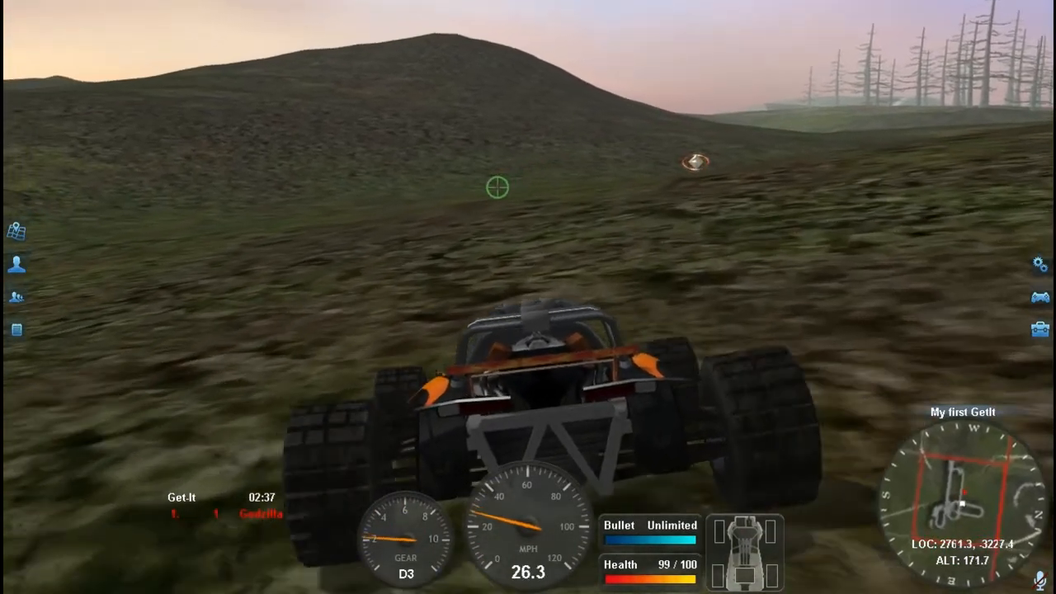
key("Right")
key("Left")
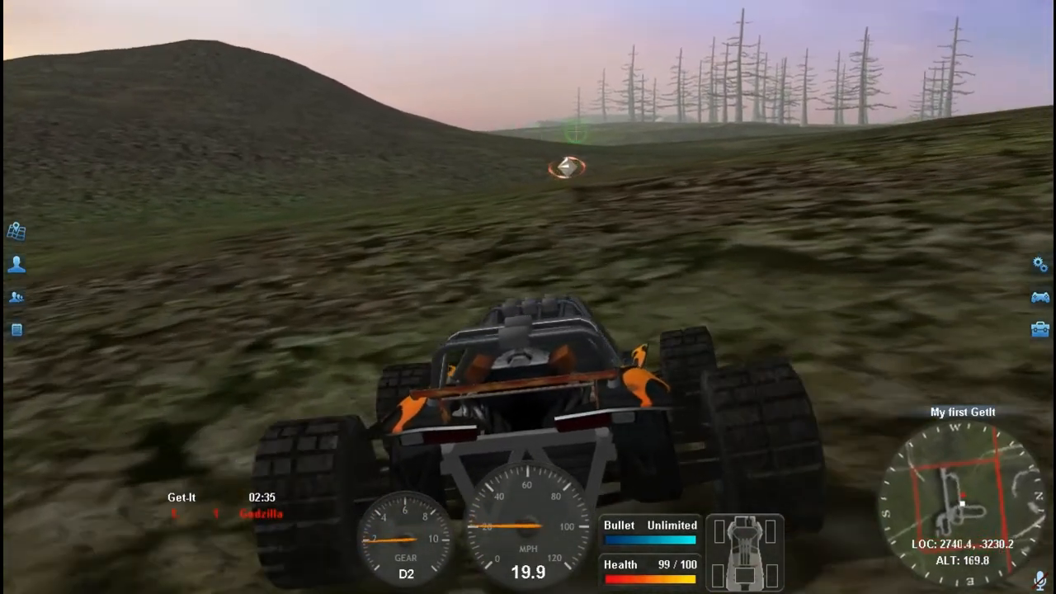
key("Left")
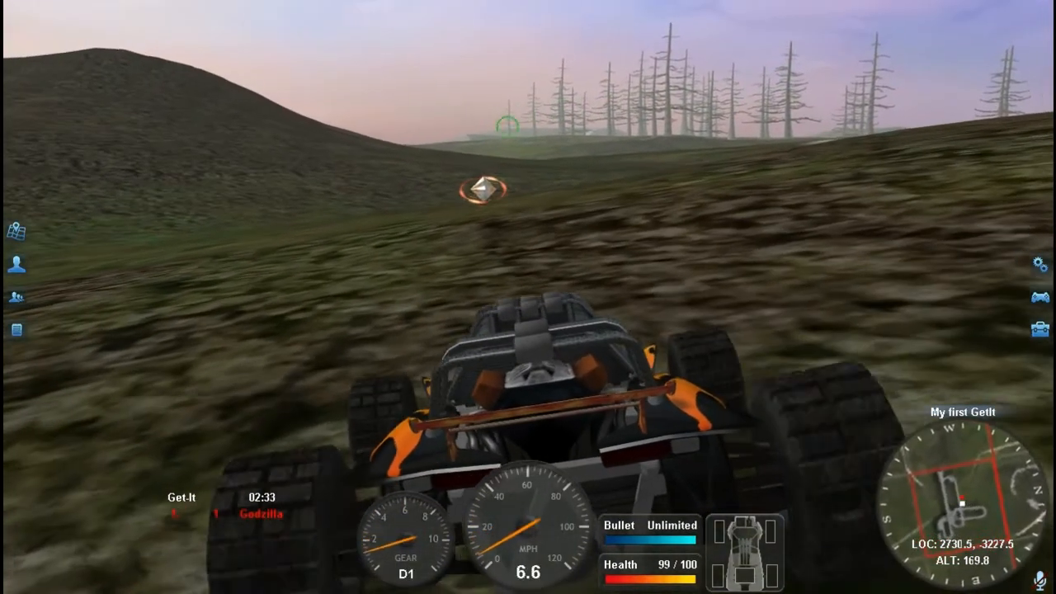